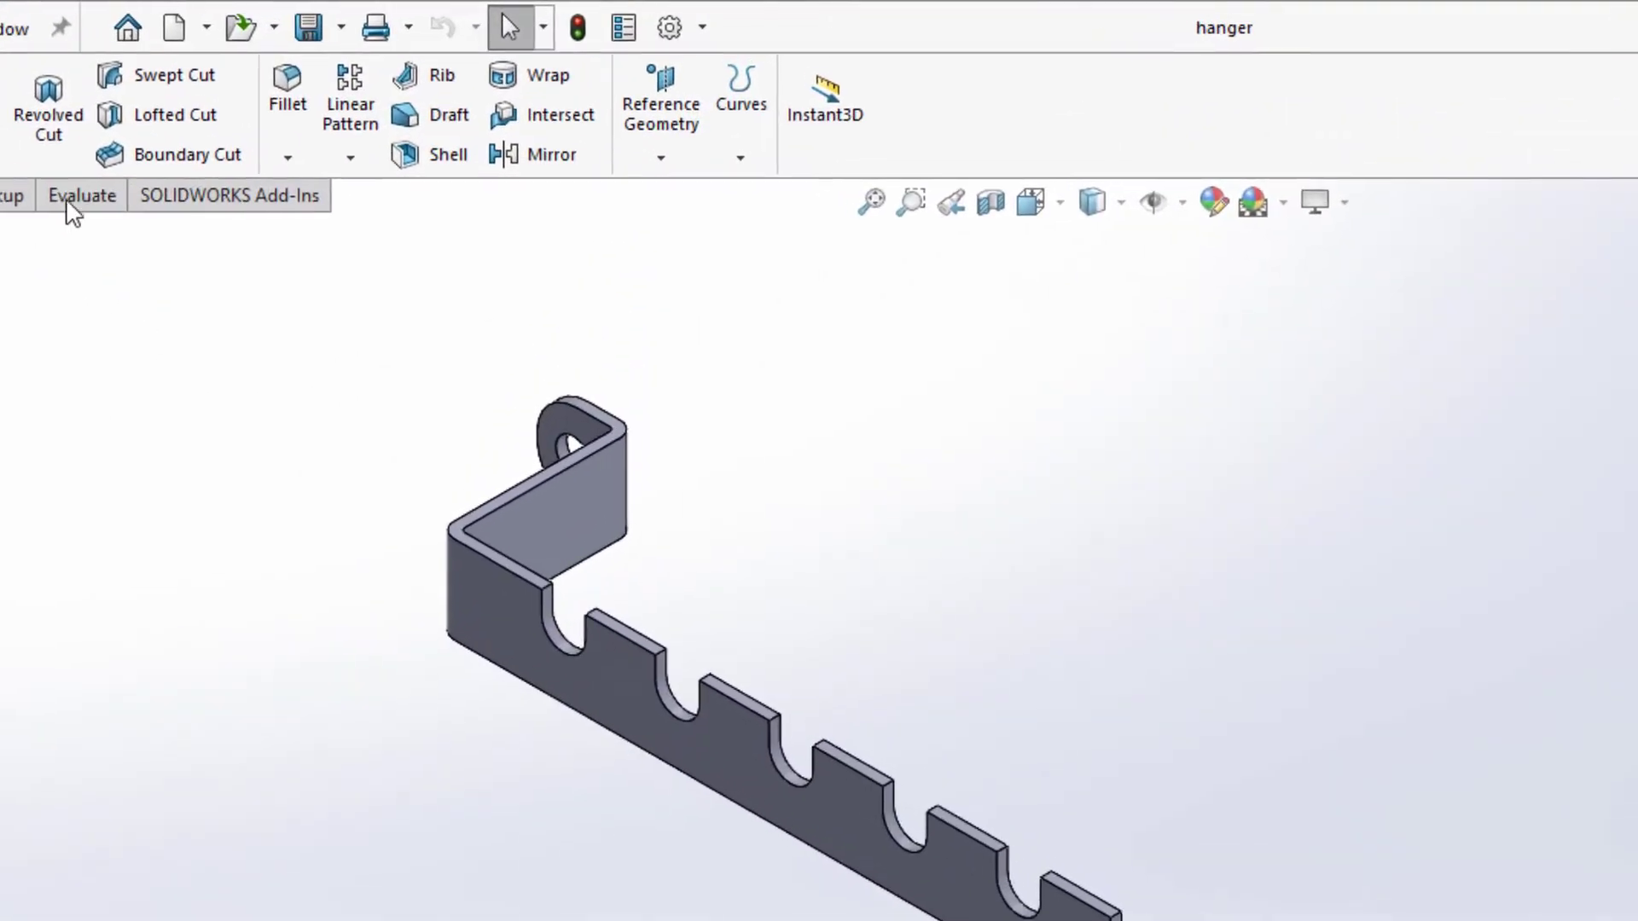
- Switch the CommandManager to the Evaluate tab, briefly returning to Features first
left_click(70, 200)
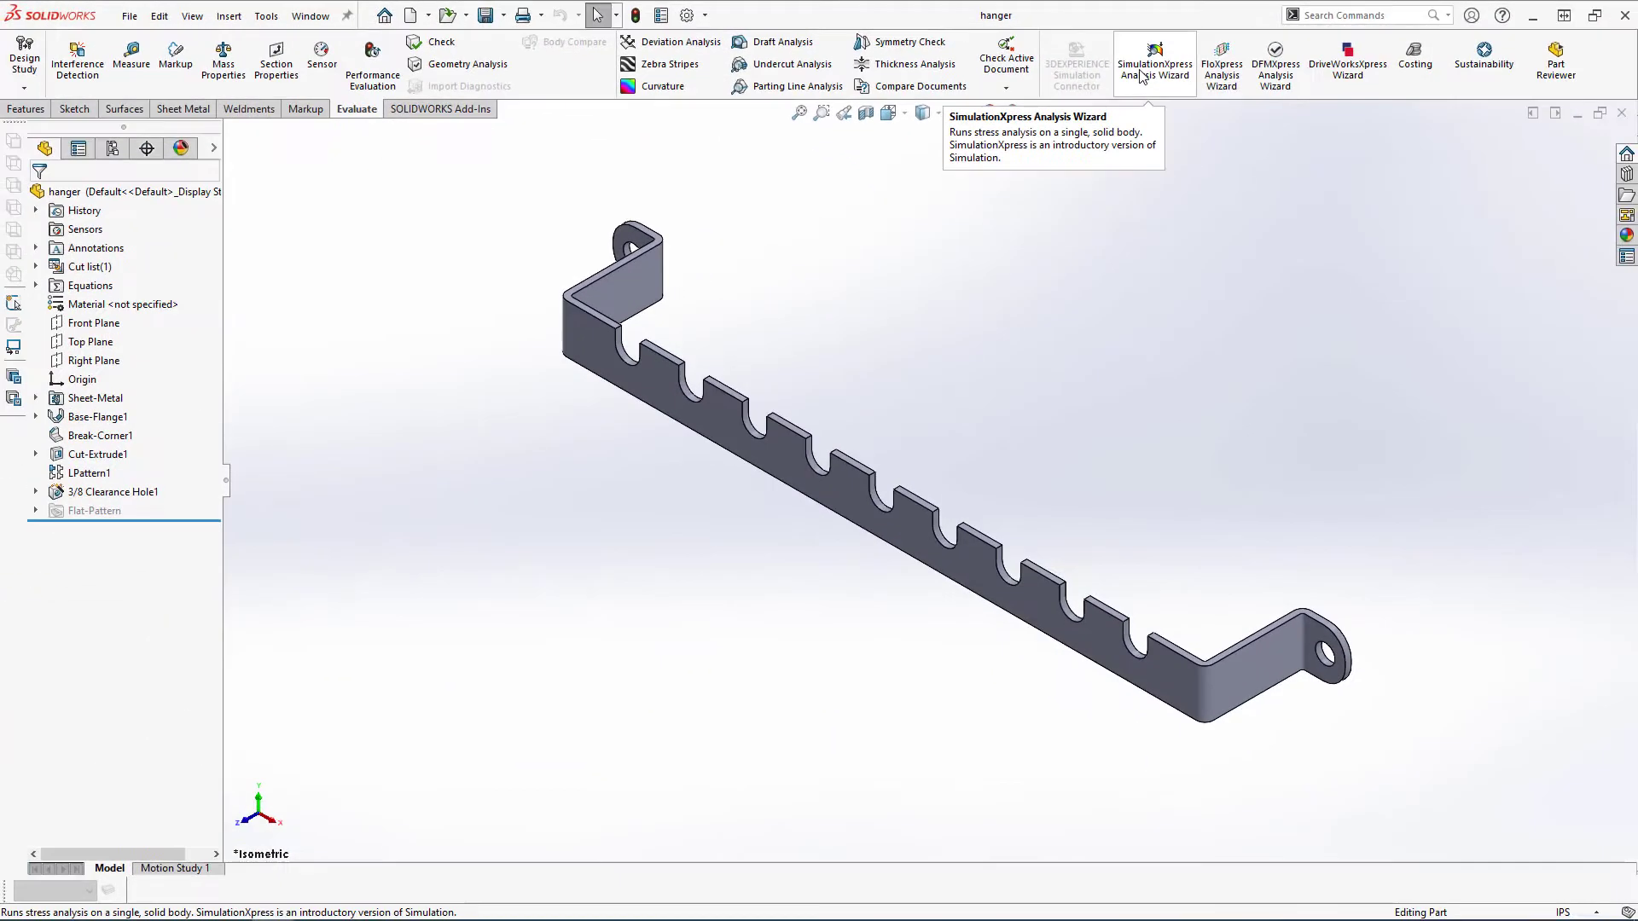
left_click(25, 109)
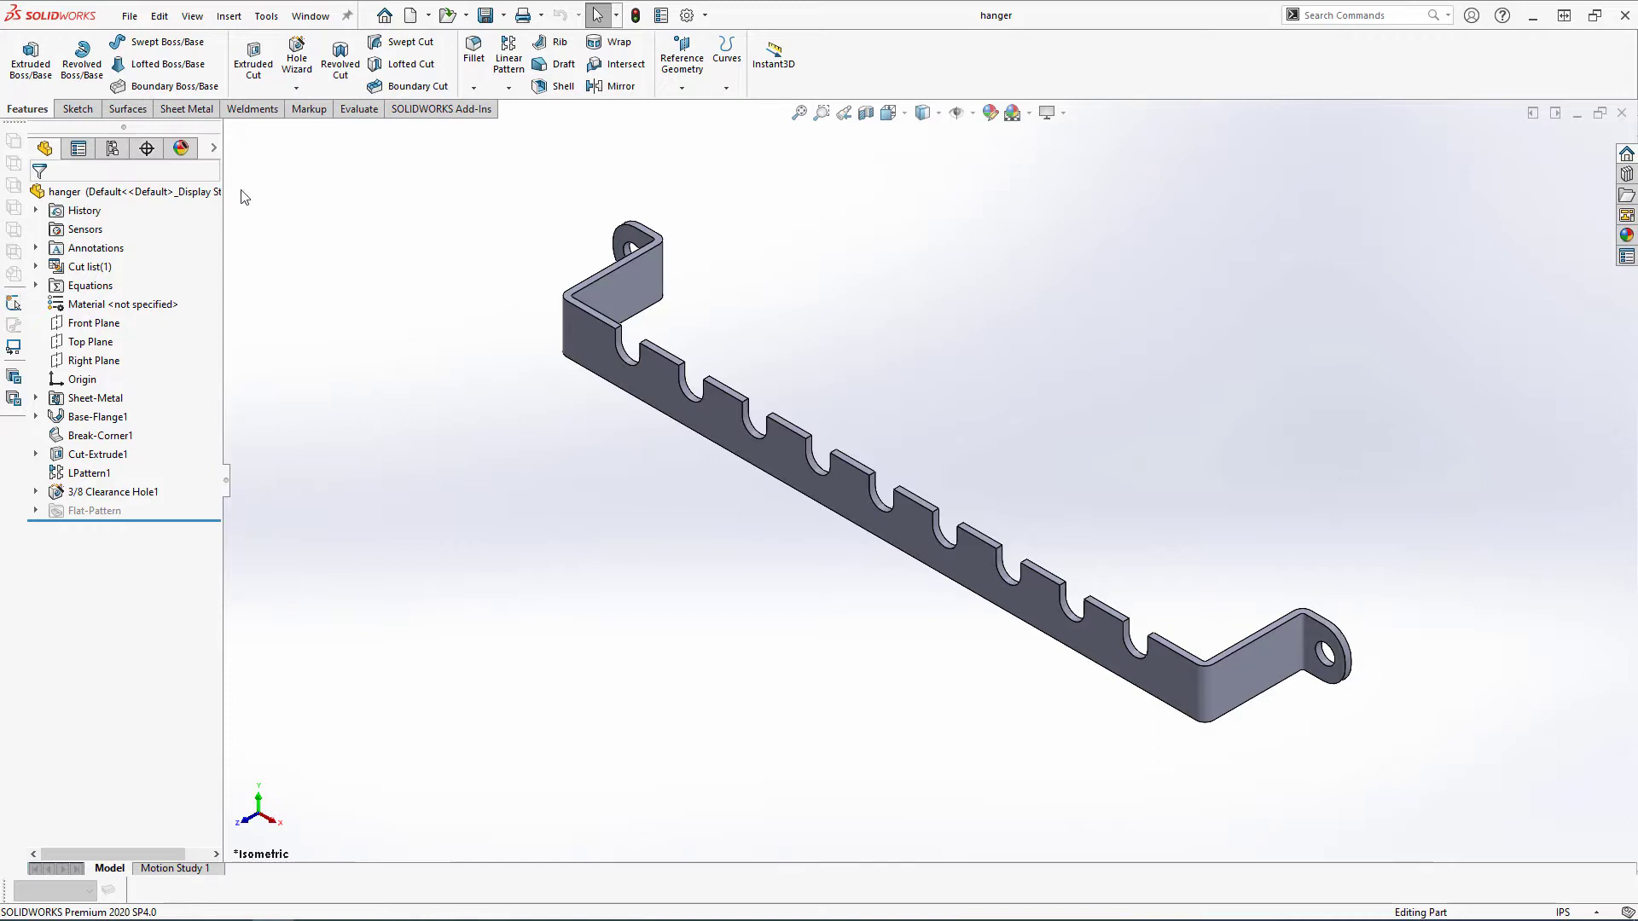
left_click(354, 109)
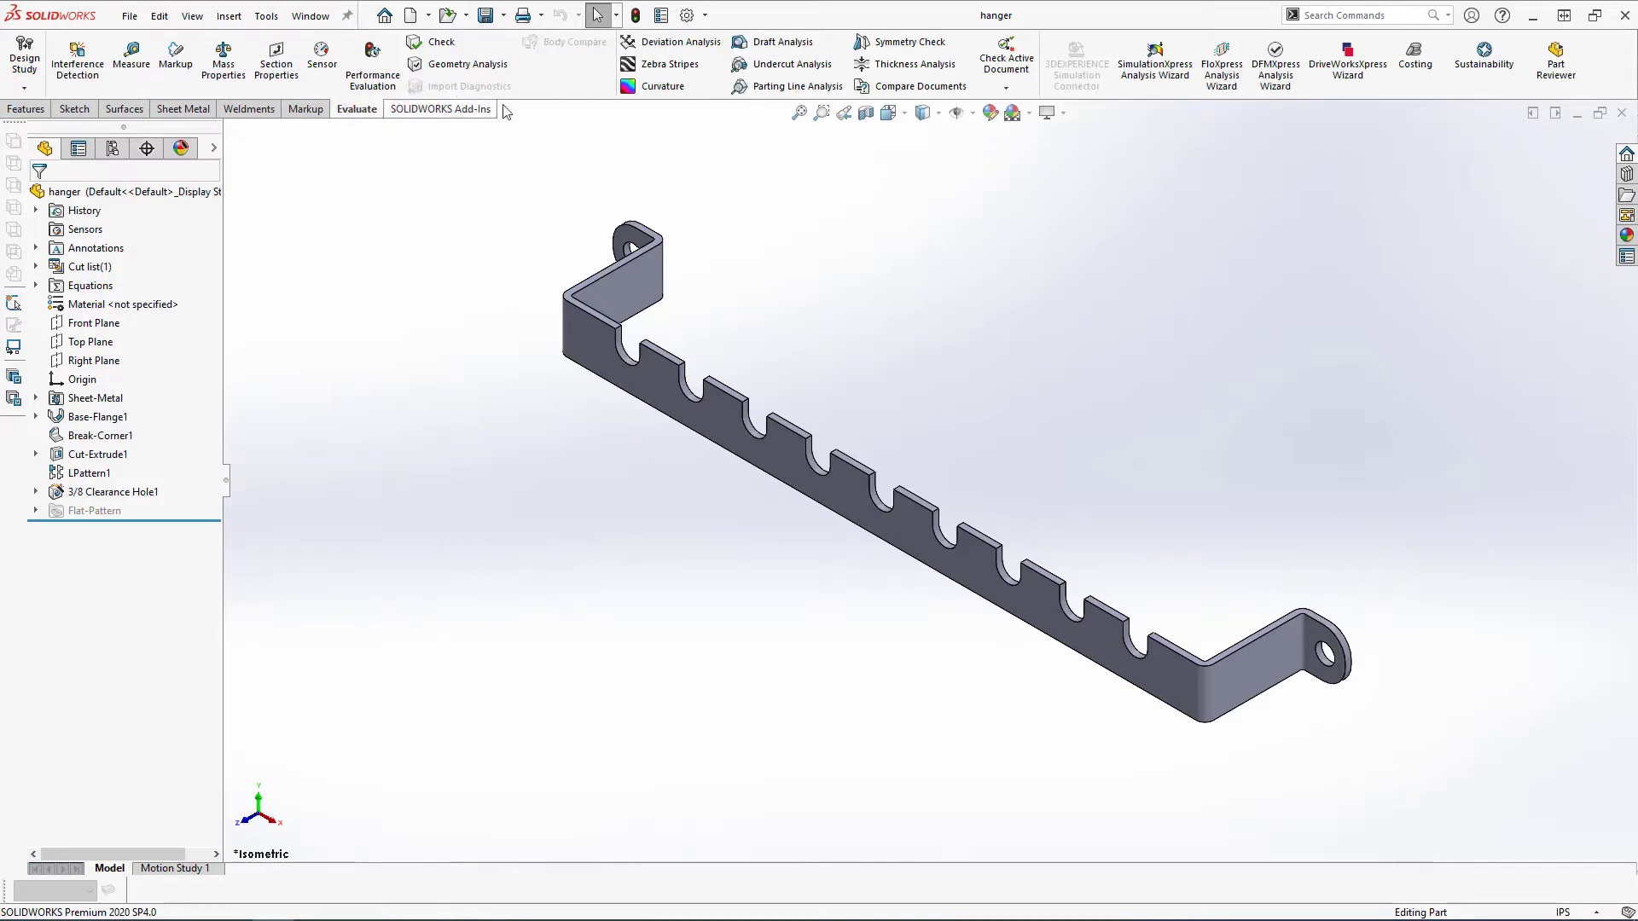
- Launch the SimulationXpress Analysis Wizard and move past the welcome page to Fixtures
left_click(1135, 77)
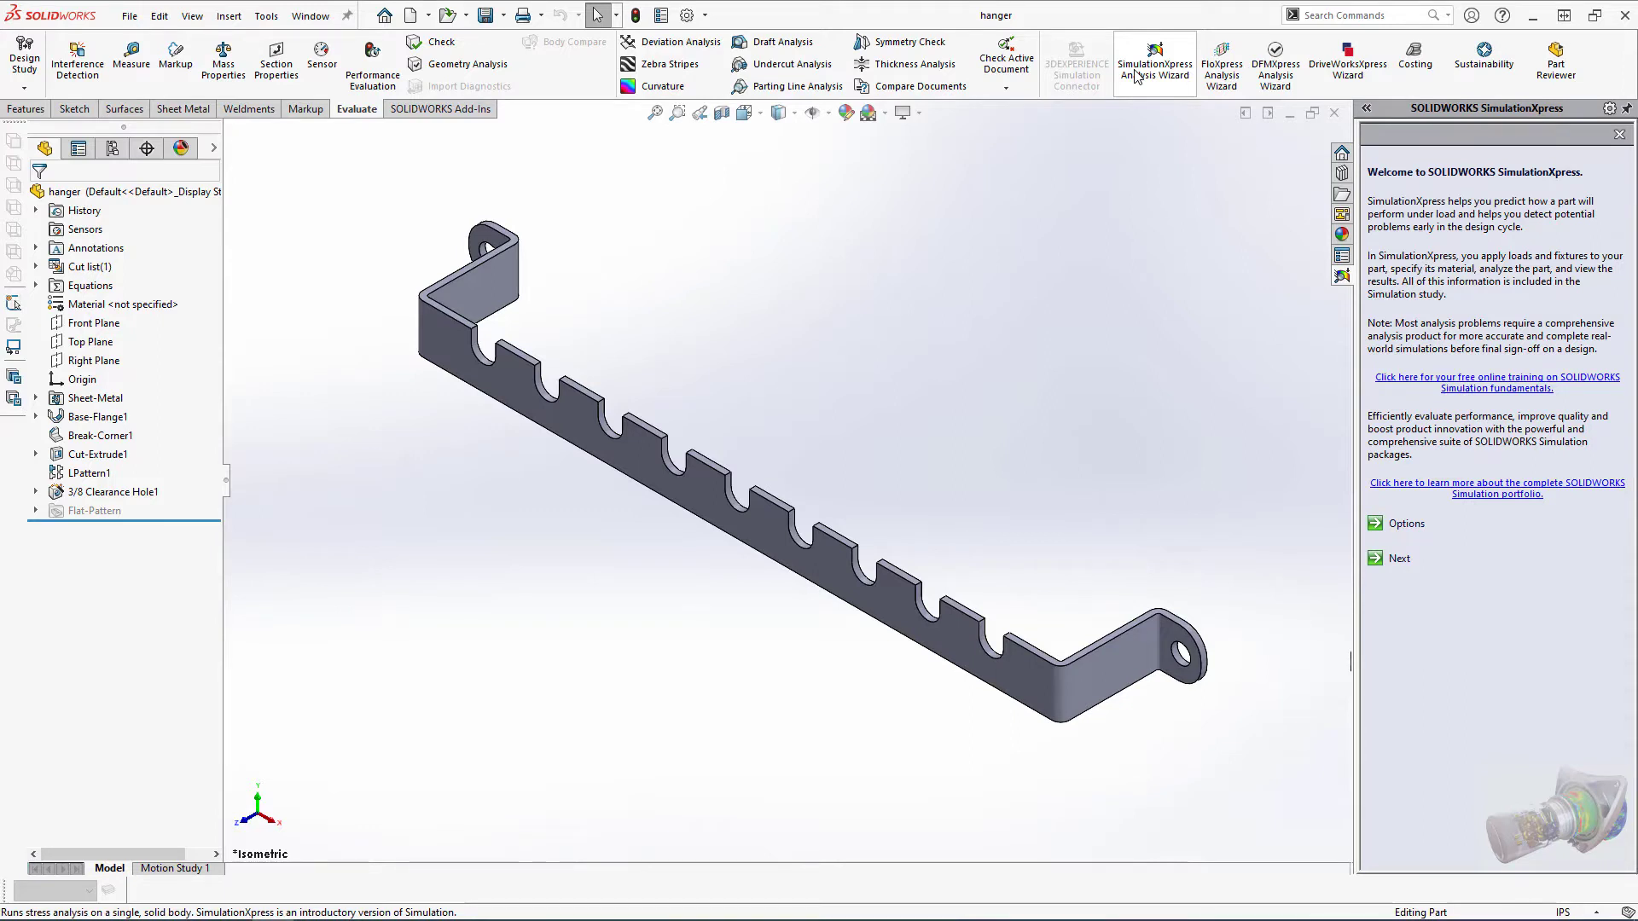
left_click(1400, 560)
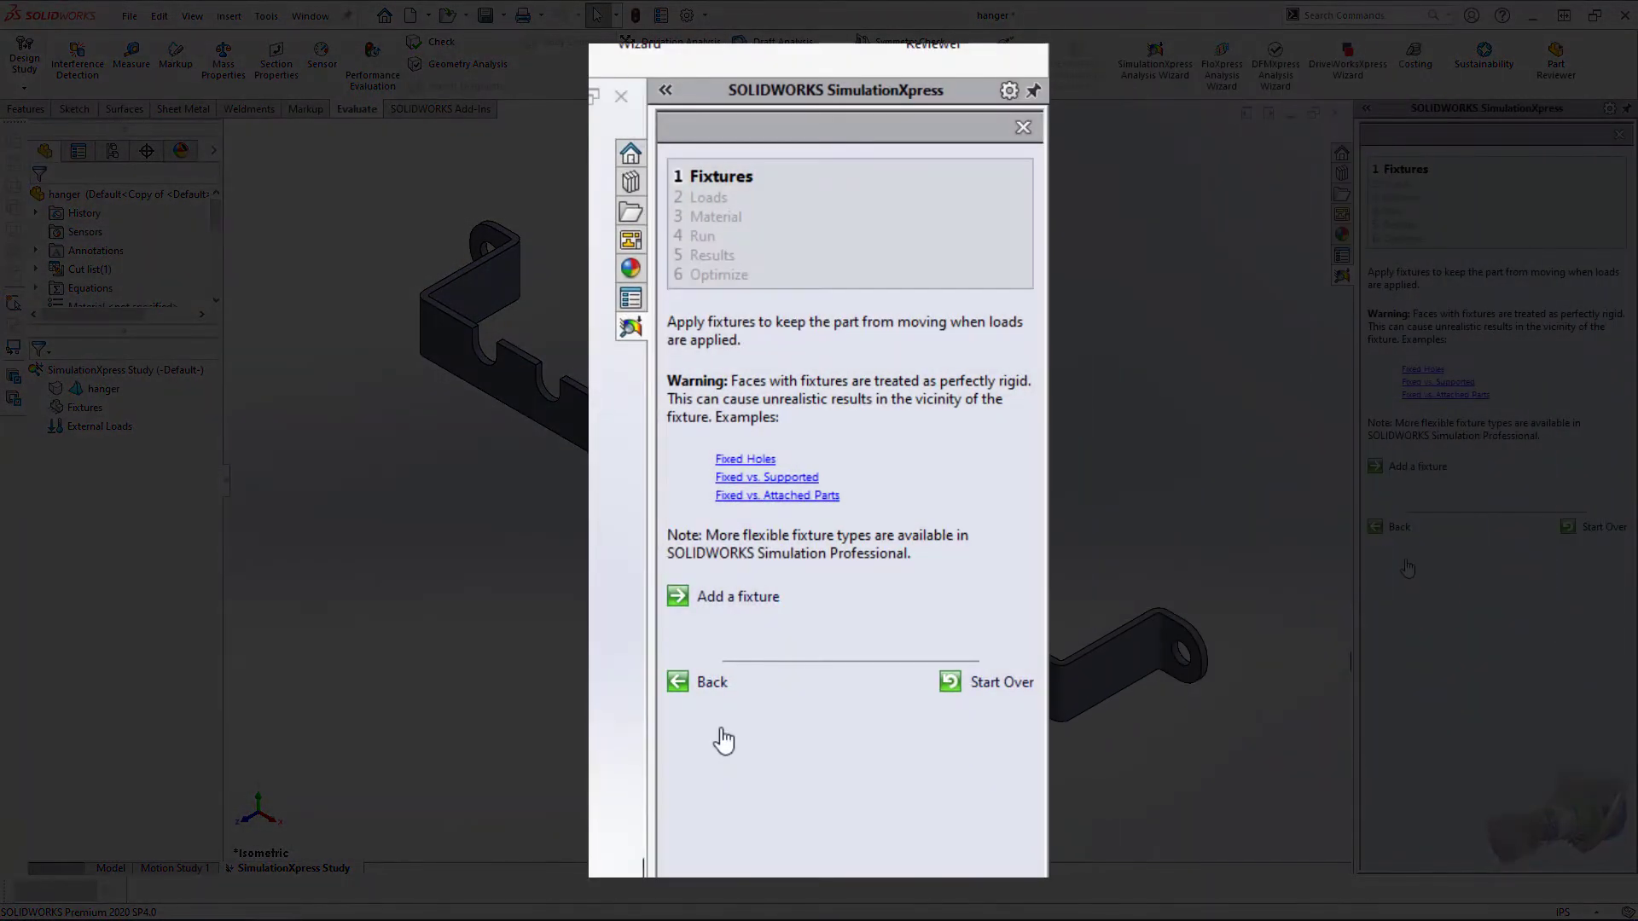
- Fix the inner faces of the right and left end-tab holes as Fixed-1
left_click(1408, 475)
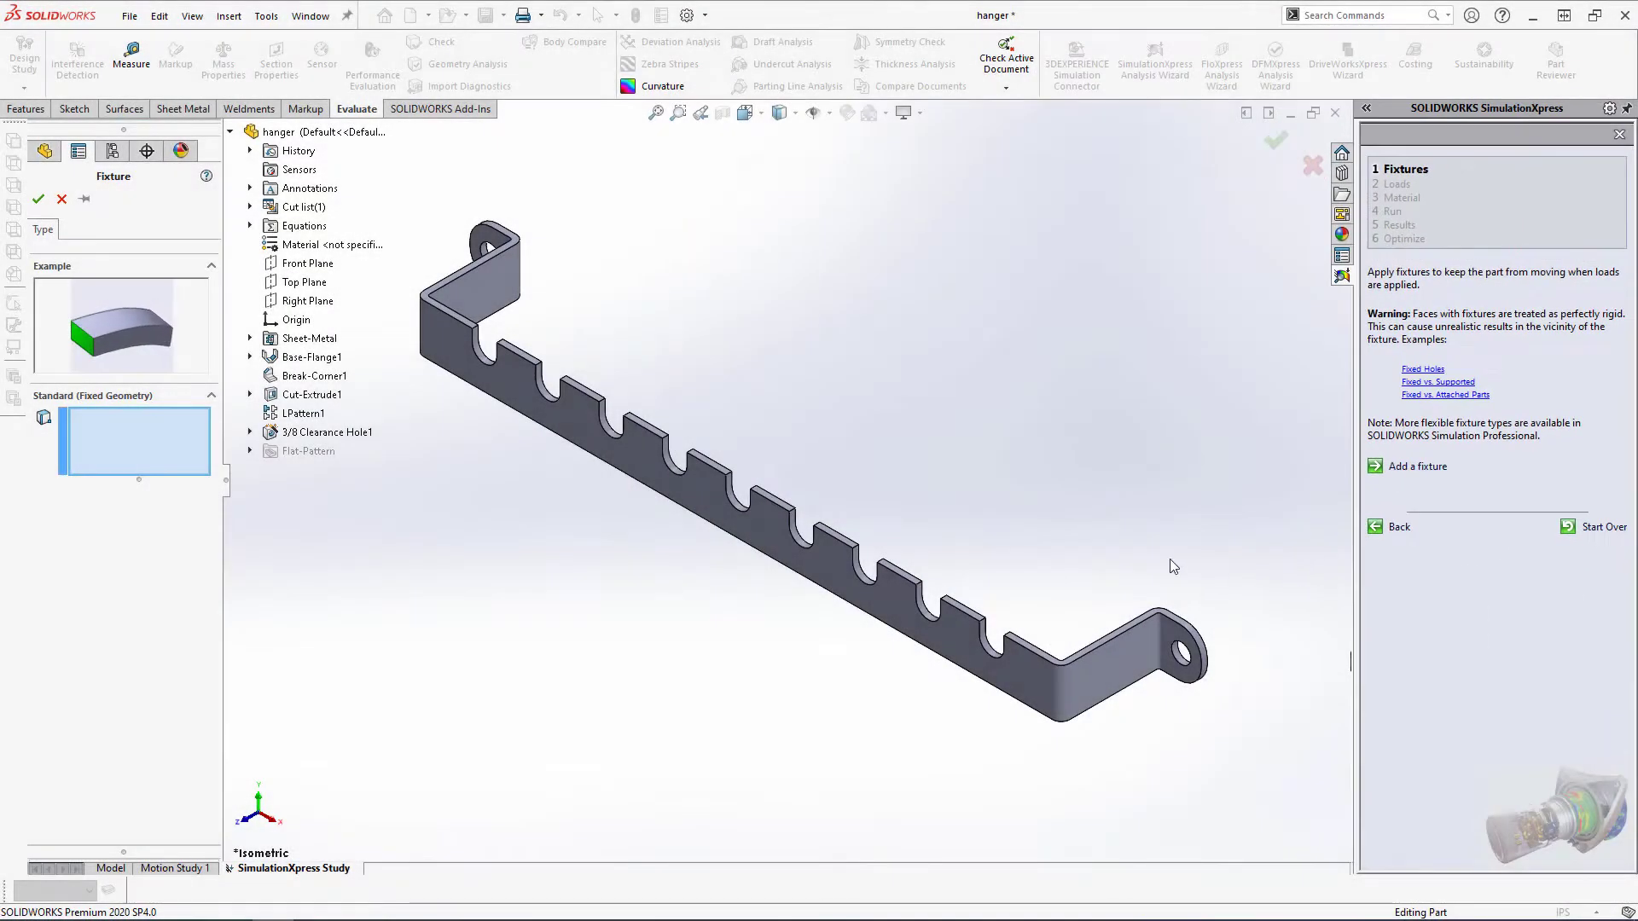
left_click(679, 112)
left_click_drag(1085, 583, 1249, 715)
left_click(891, 607)
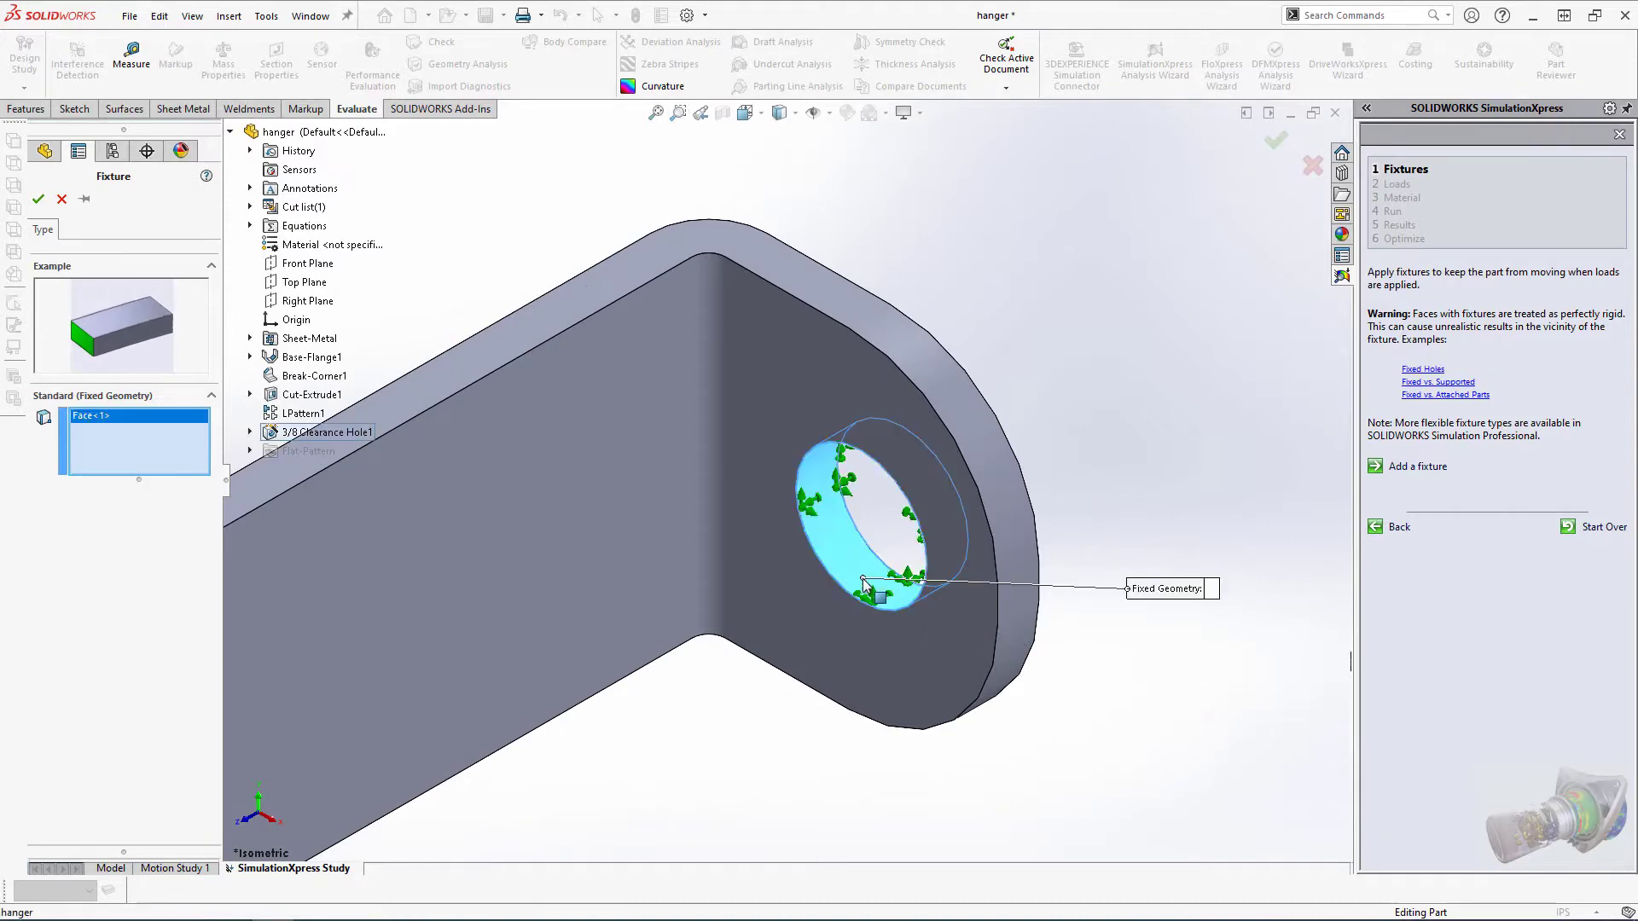
key("f")
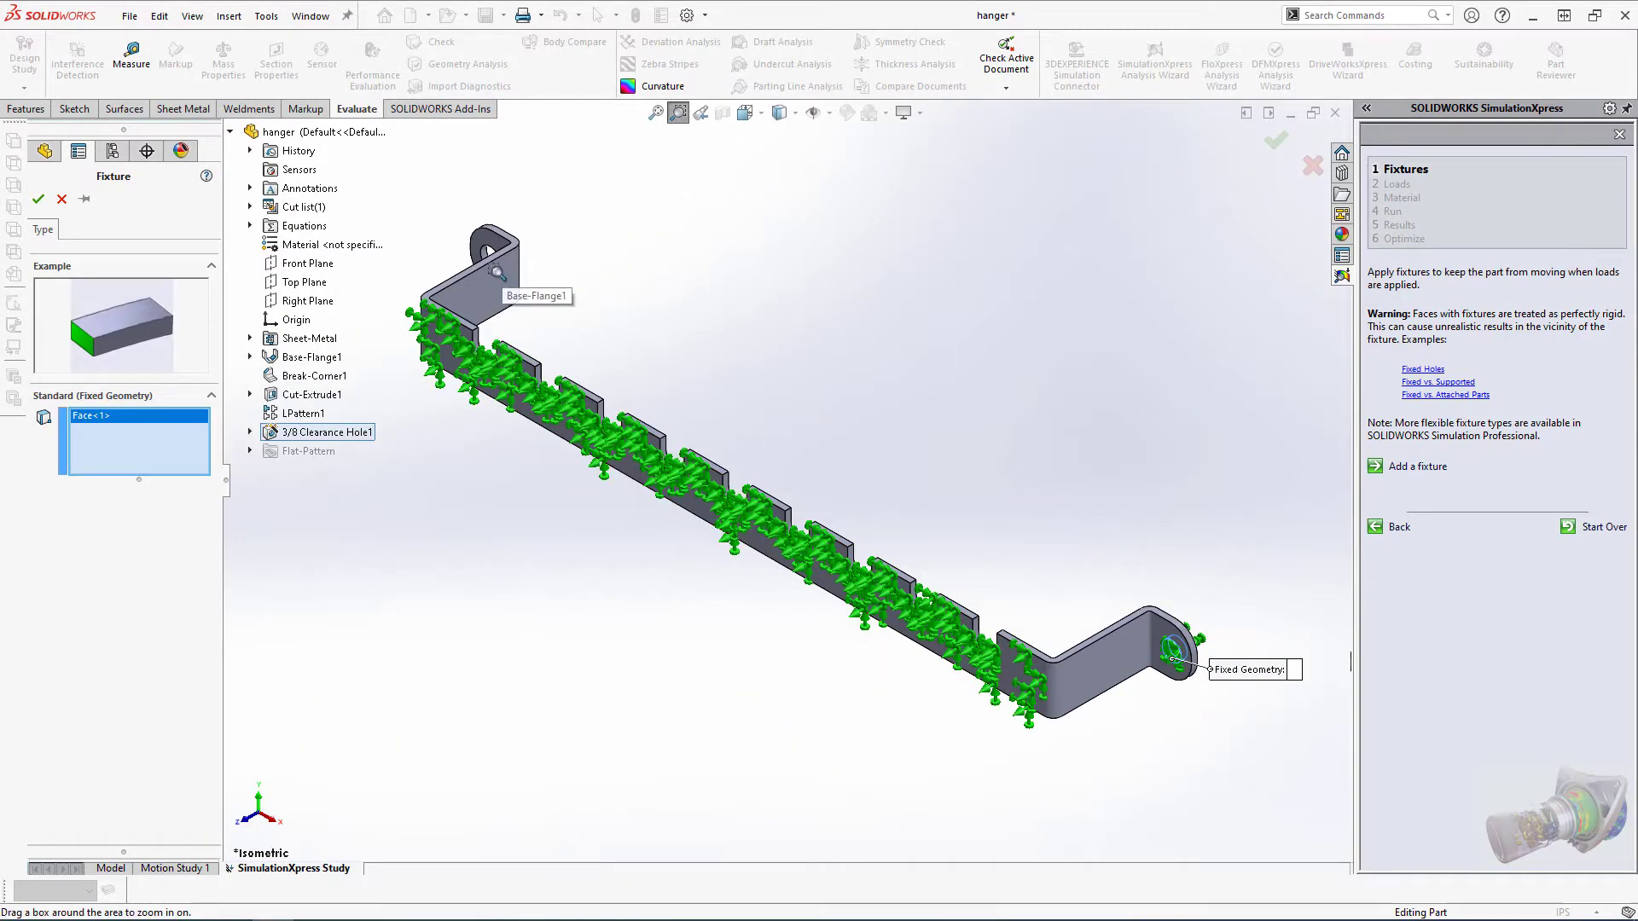
left_click_drag(410, 213, 674, 405)
key("Escape")
left_click(625, 335)
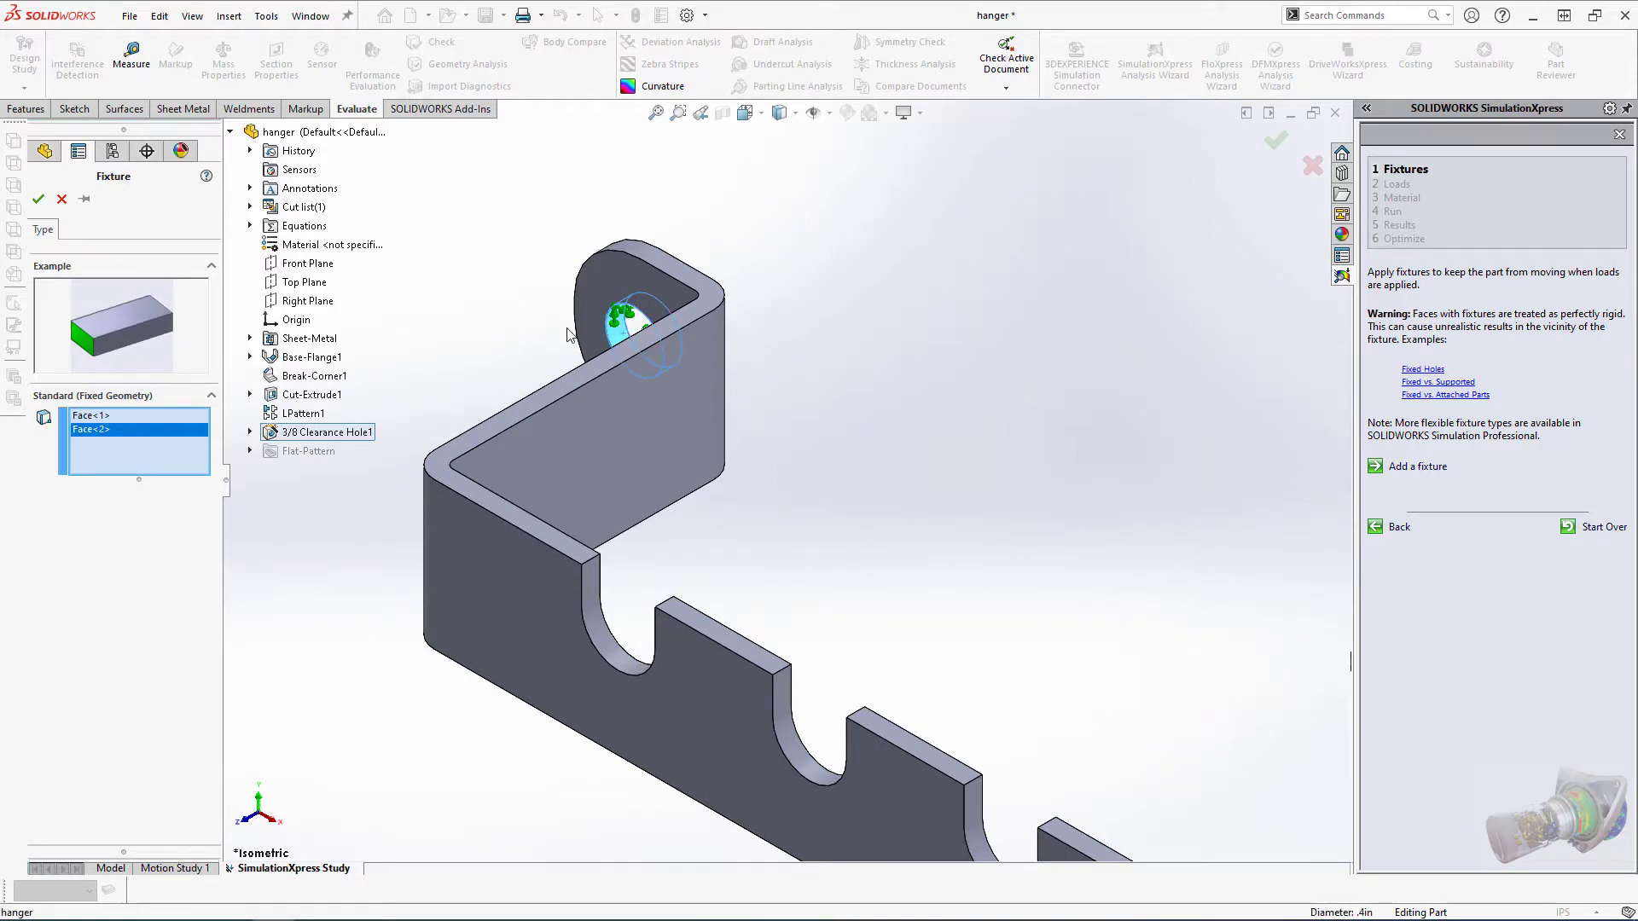
left_click(38, 201)
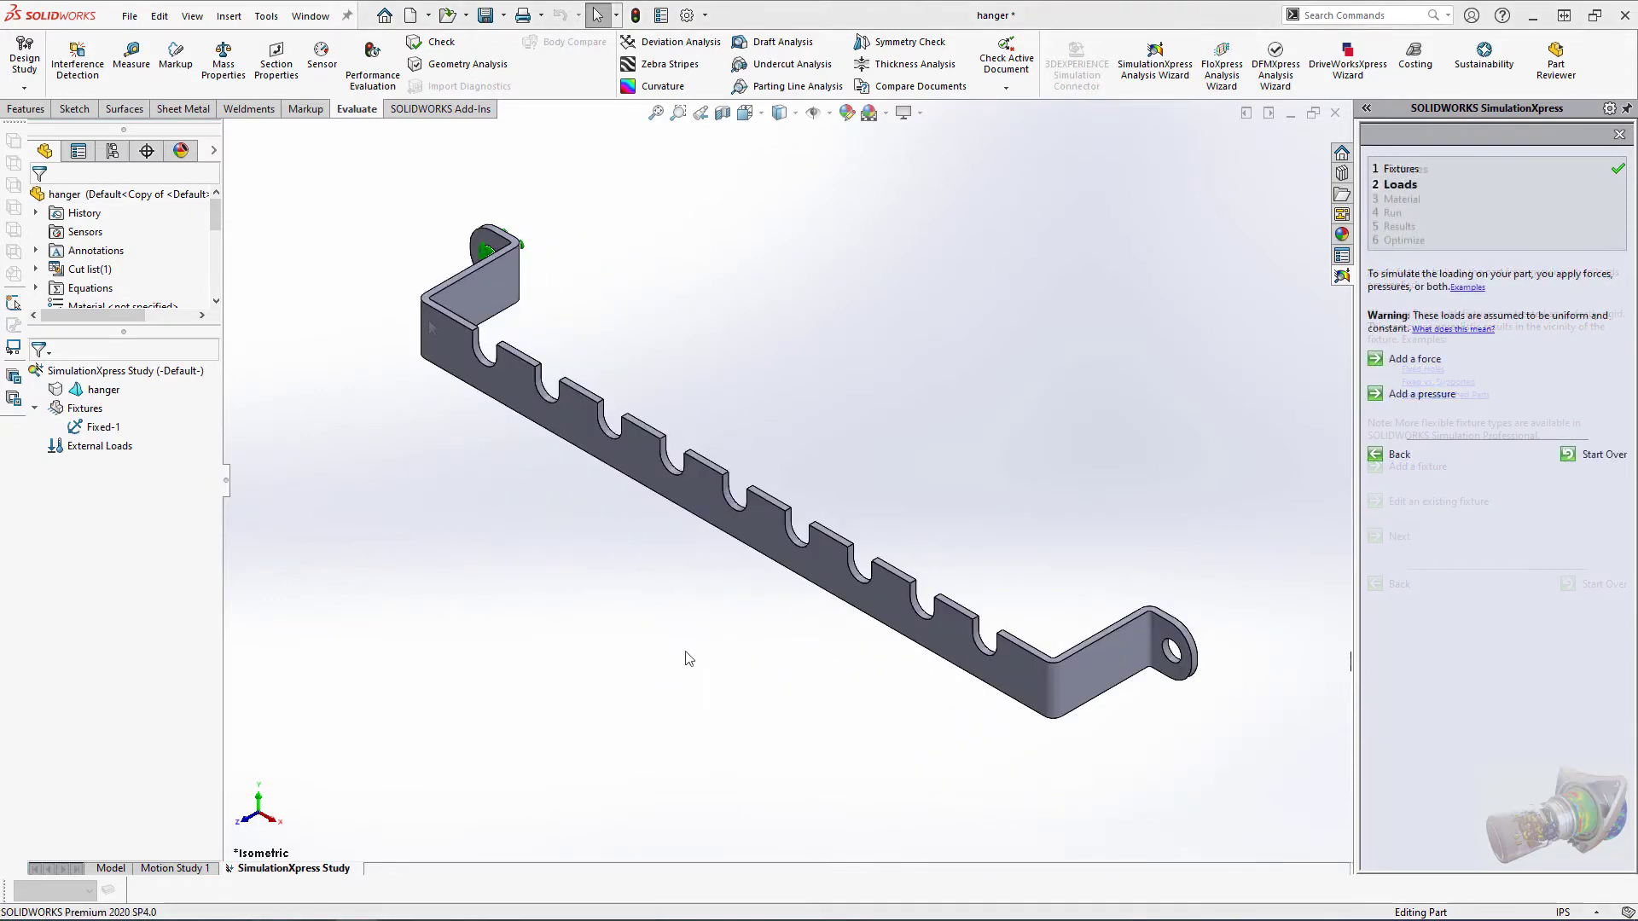
- Add a force load and select one hook notch face to carry it
left_click(1409, 359)
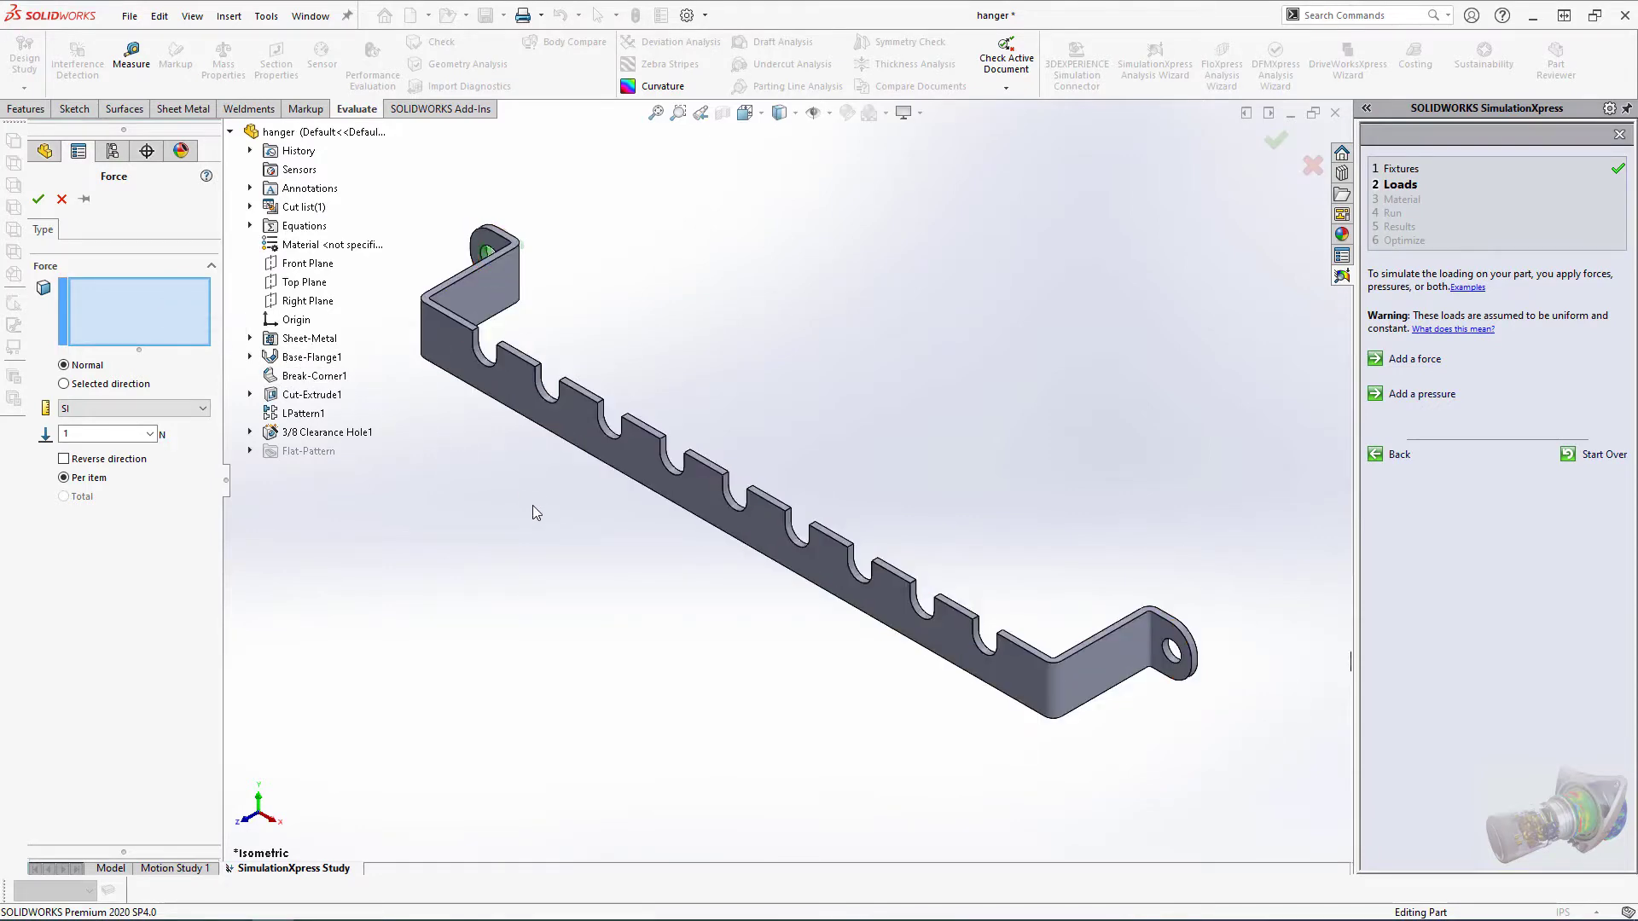
right_click_drag(546, 505, 468, 504)
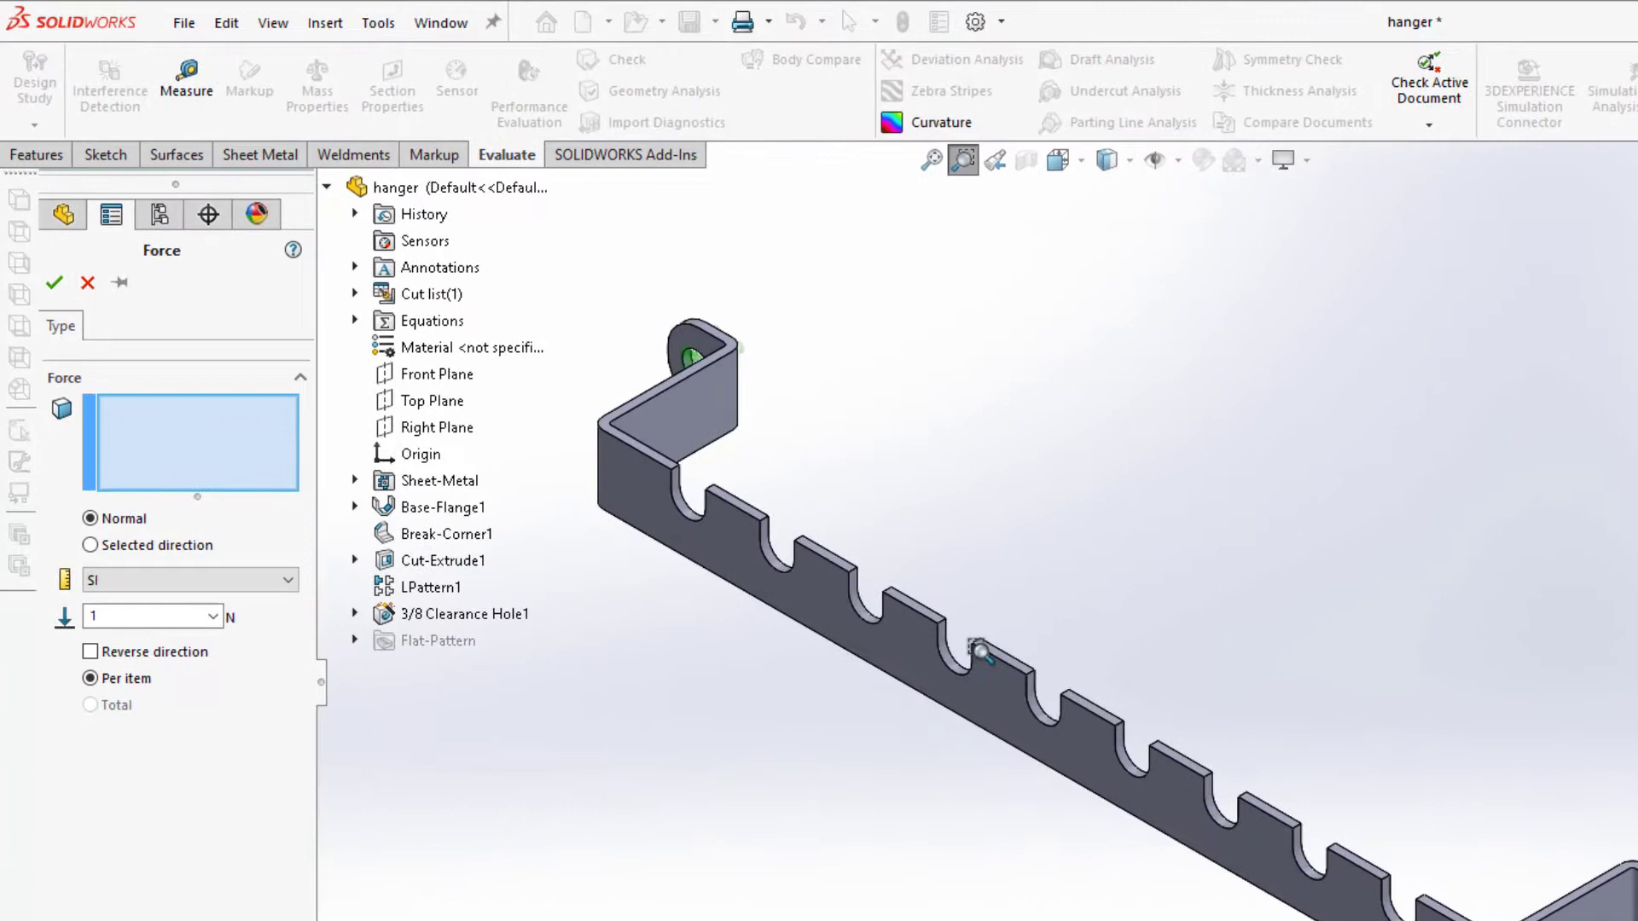
left_click_drag(690, 459, 790, 539)
left_click_drag(1122, 766, 1117, 765)
key("Escape")
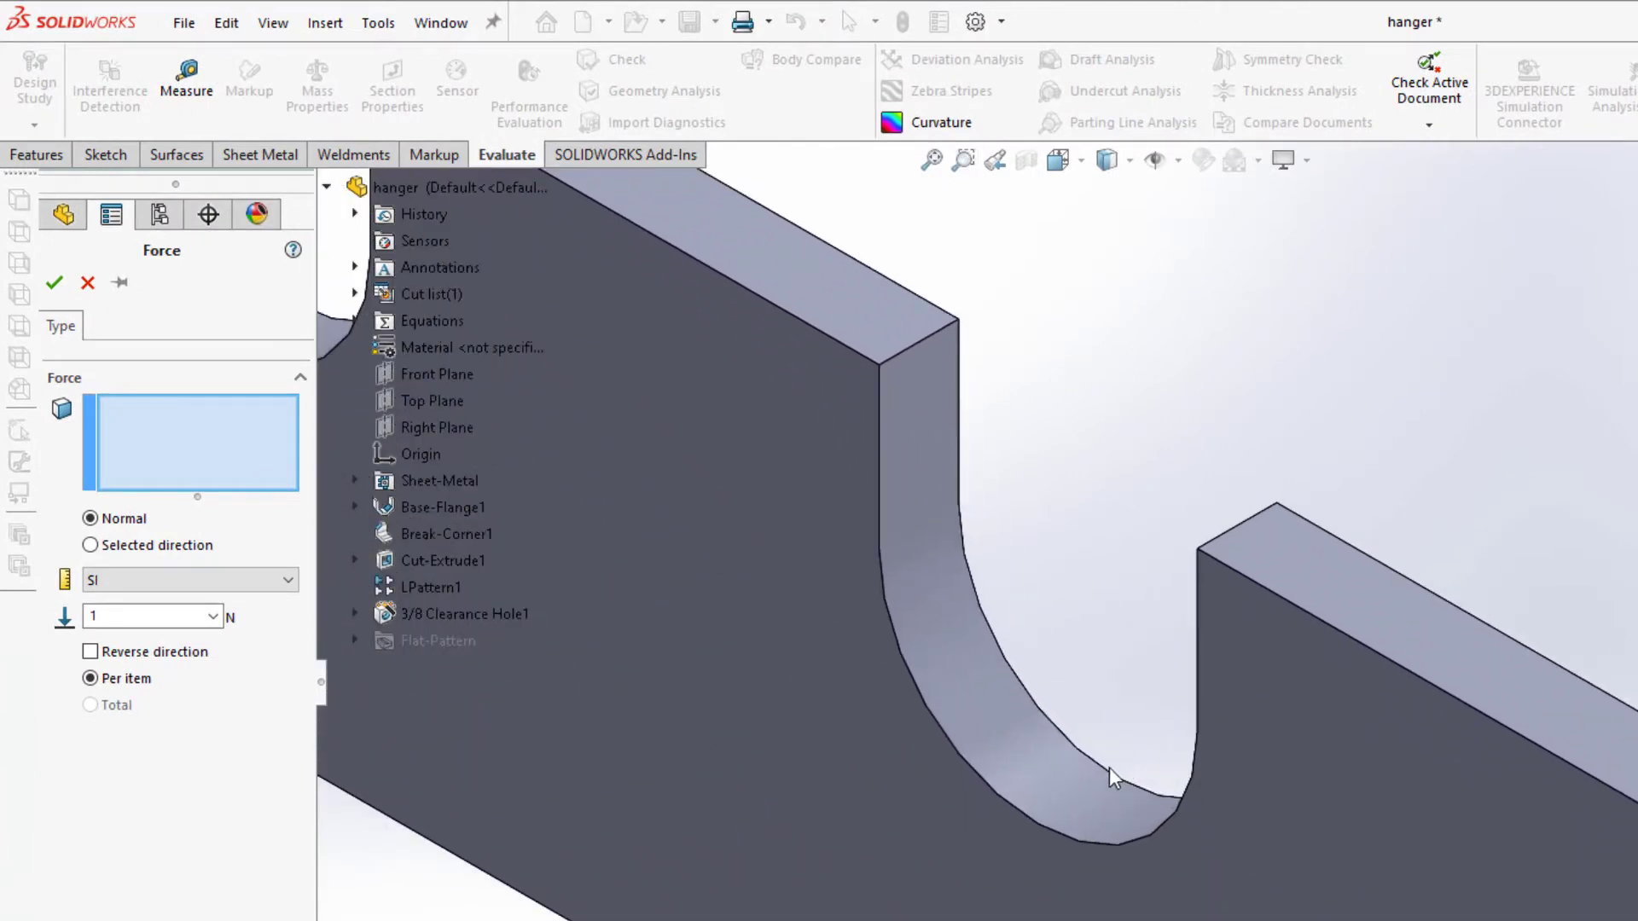
left_click(1073, 780)
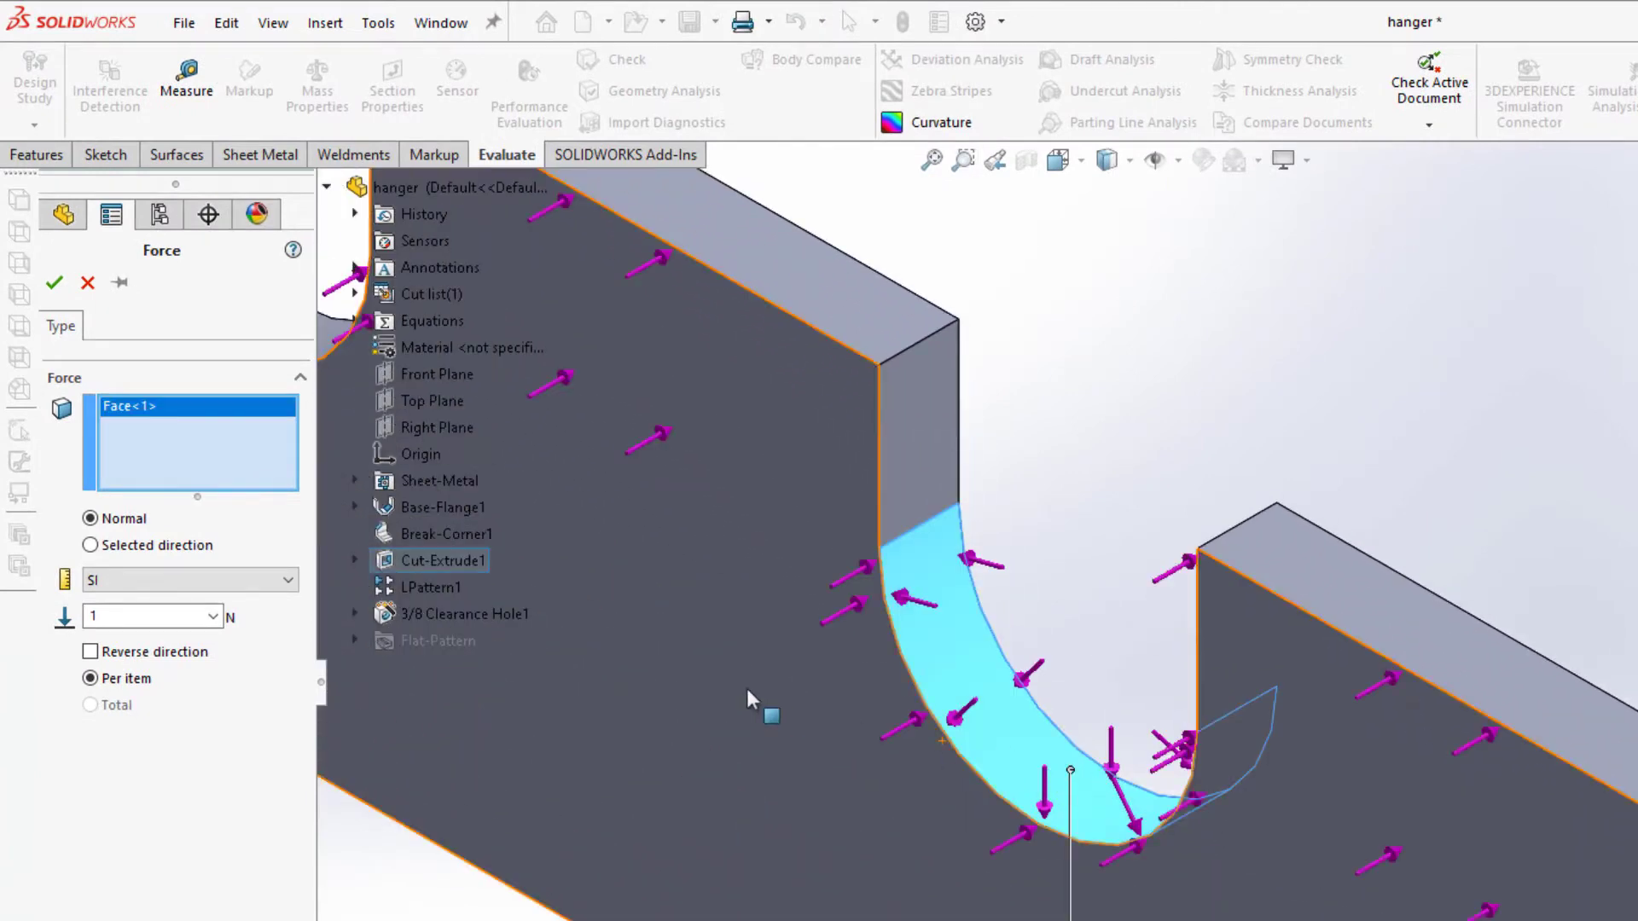
- Set the force to 5 lbf in English (IPS), normal to Top Plane, reversed downward
left_click(152, 545)
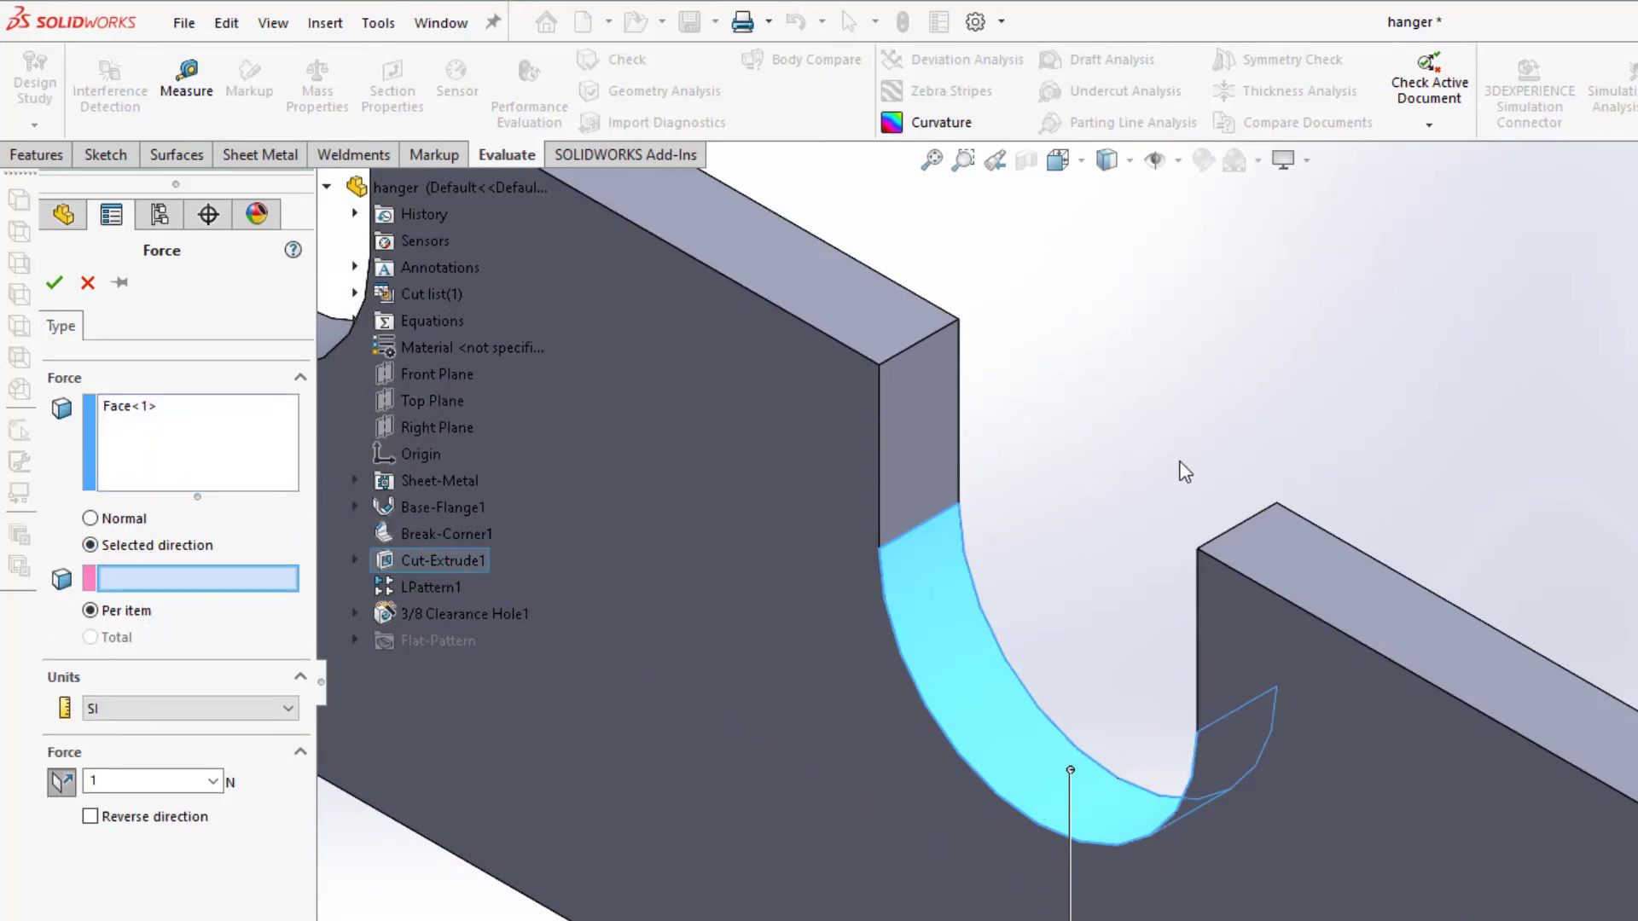
scroll(1184, 471, "up", 6)
left_click(432, 401)
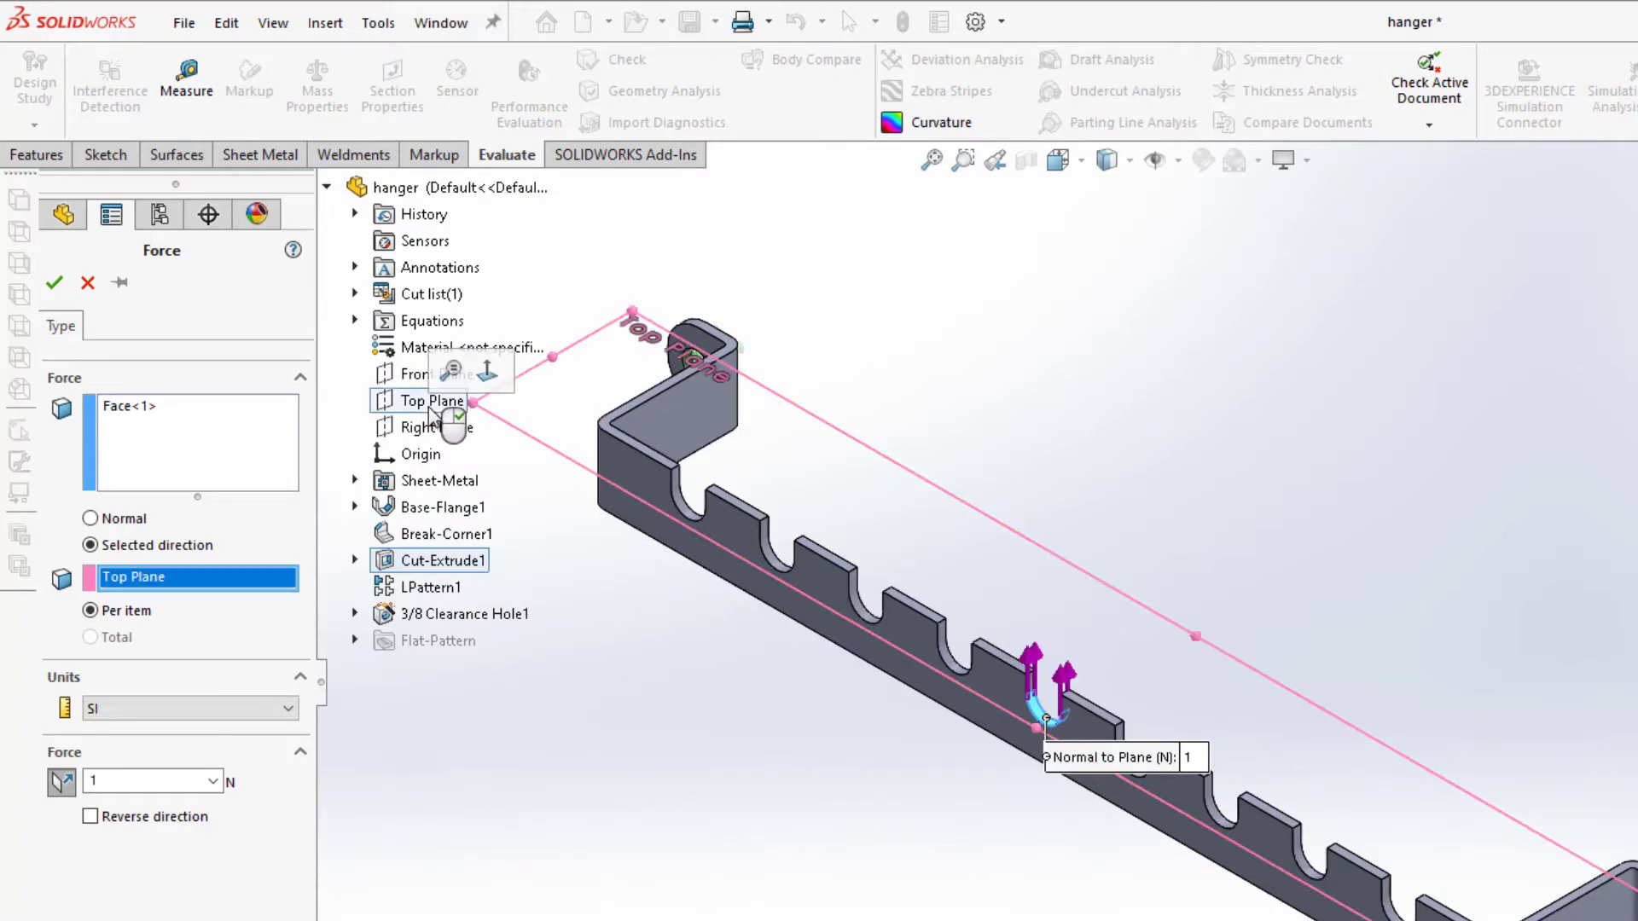
left_click(205, 710)
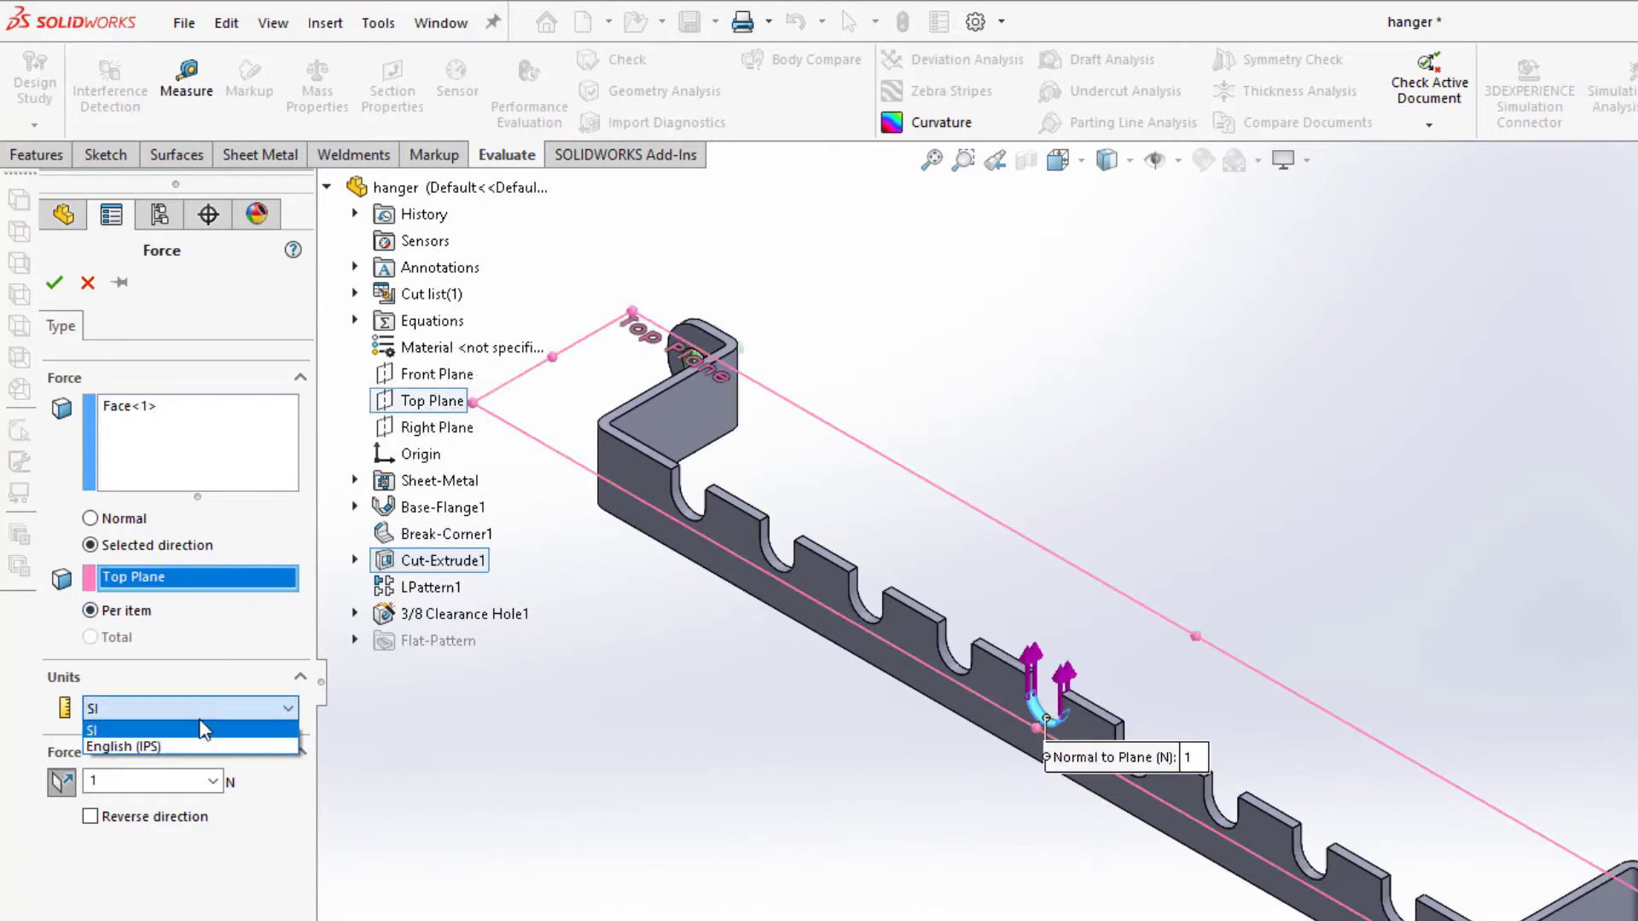
left_click(196, 749)
double_click(188, 779)
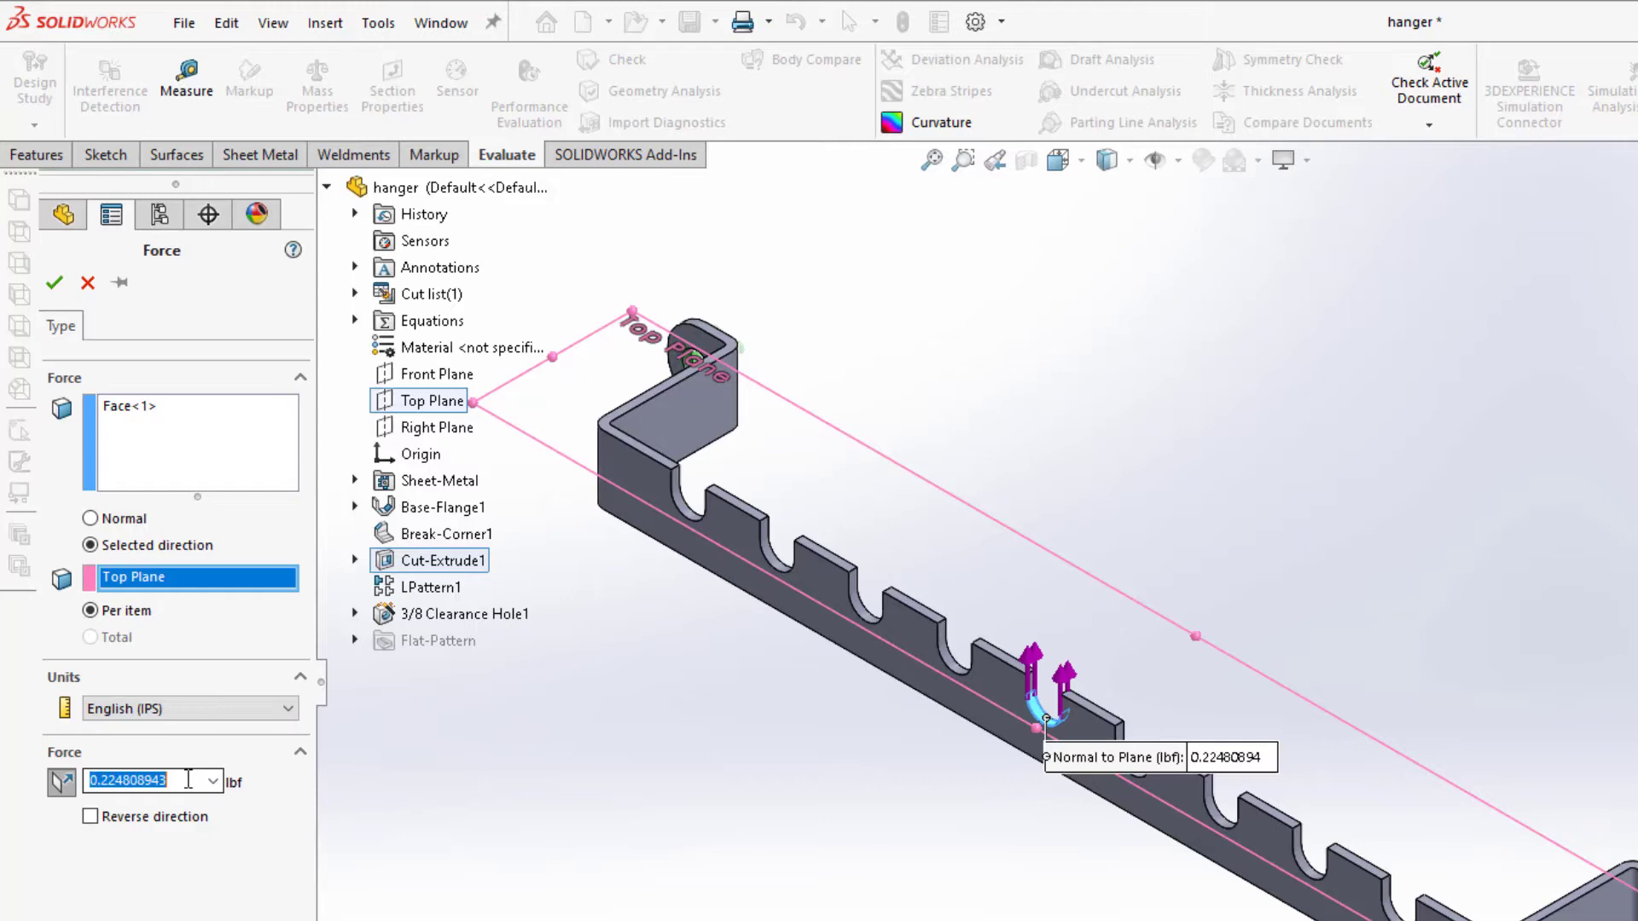
type("5")
key("Tab")
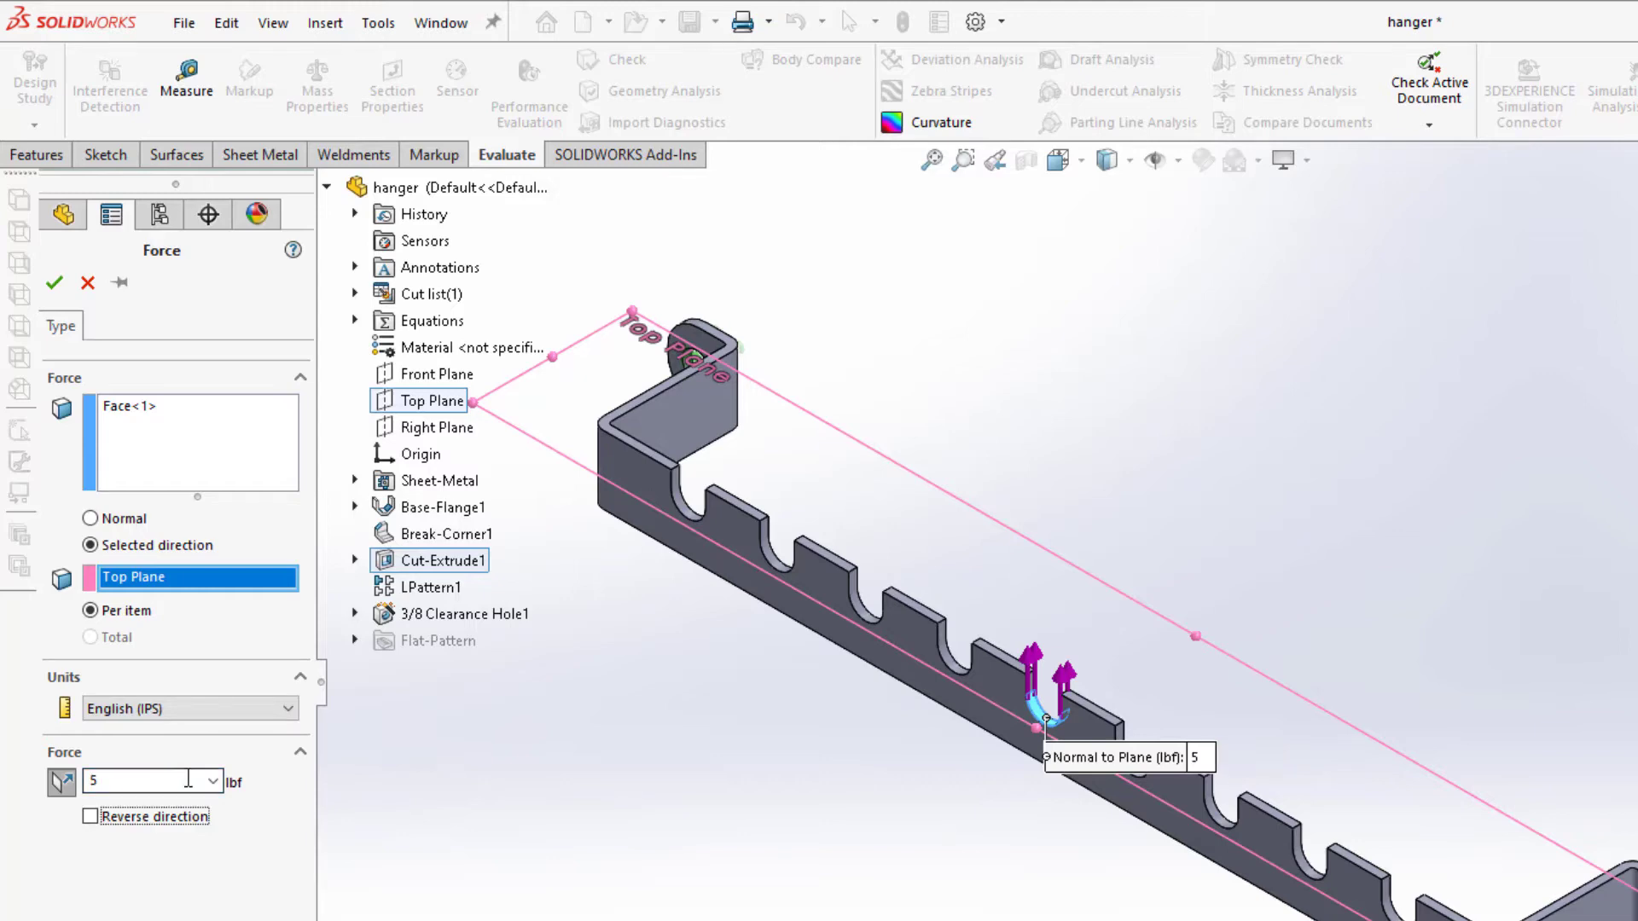
key("space")
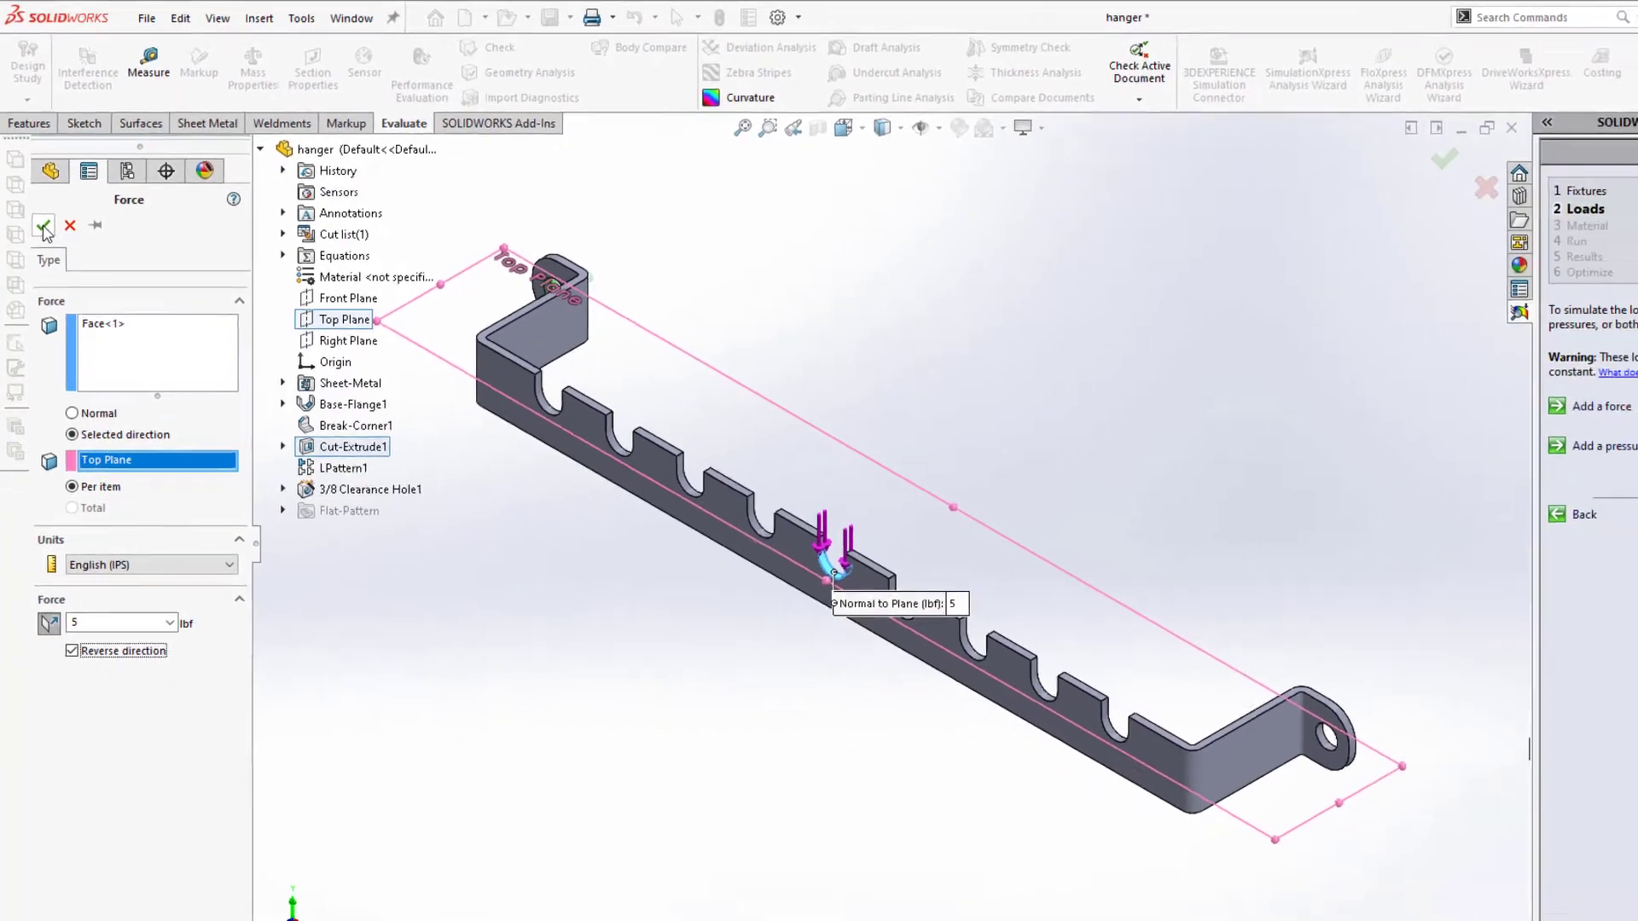
left_click(43, 227)
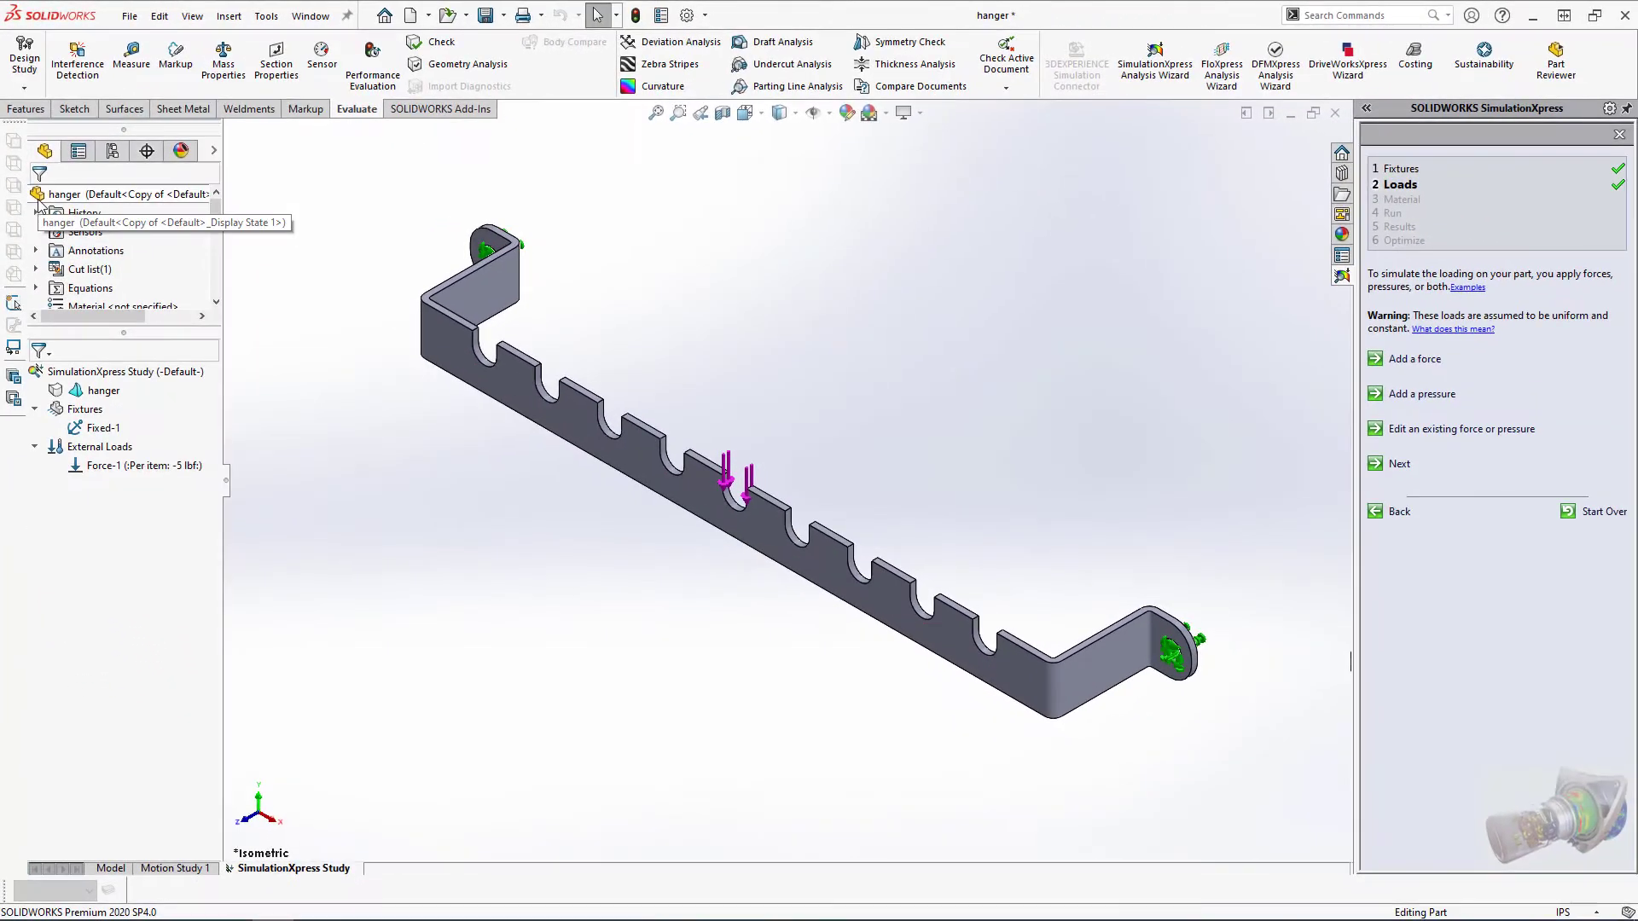
- Assign AISI 1020 Steel, Cold Rolled to the hanger from the material library
left_click(1394, 466)
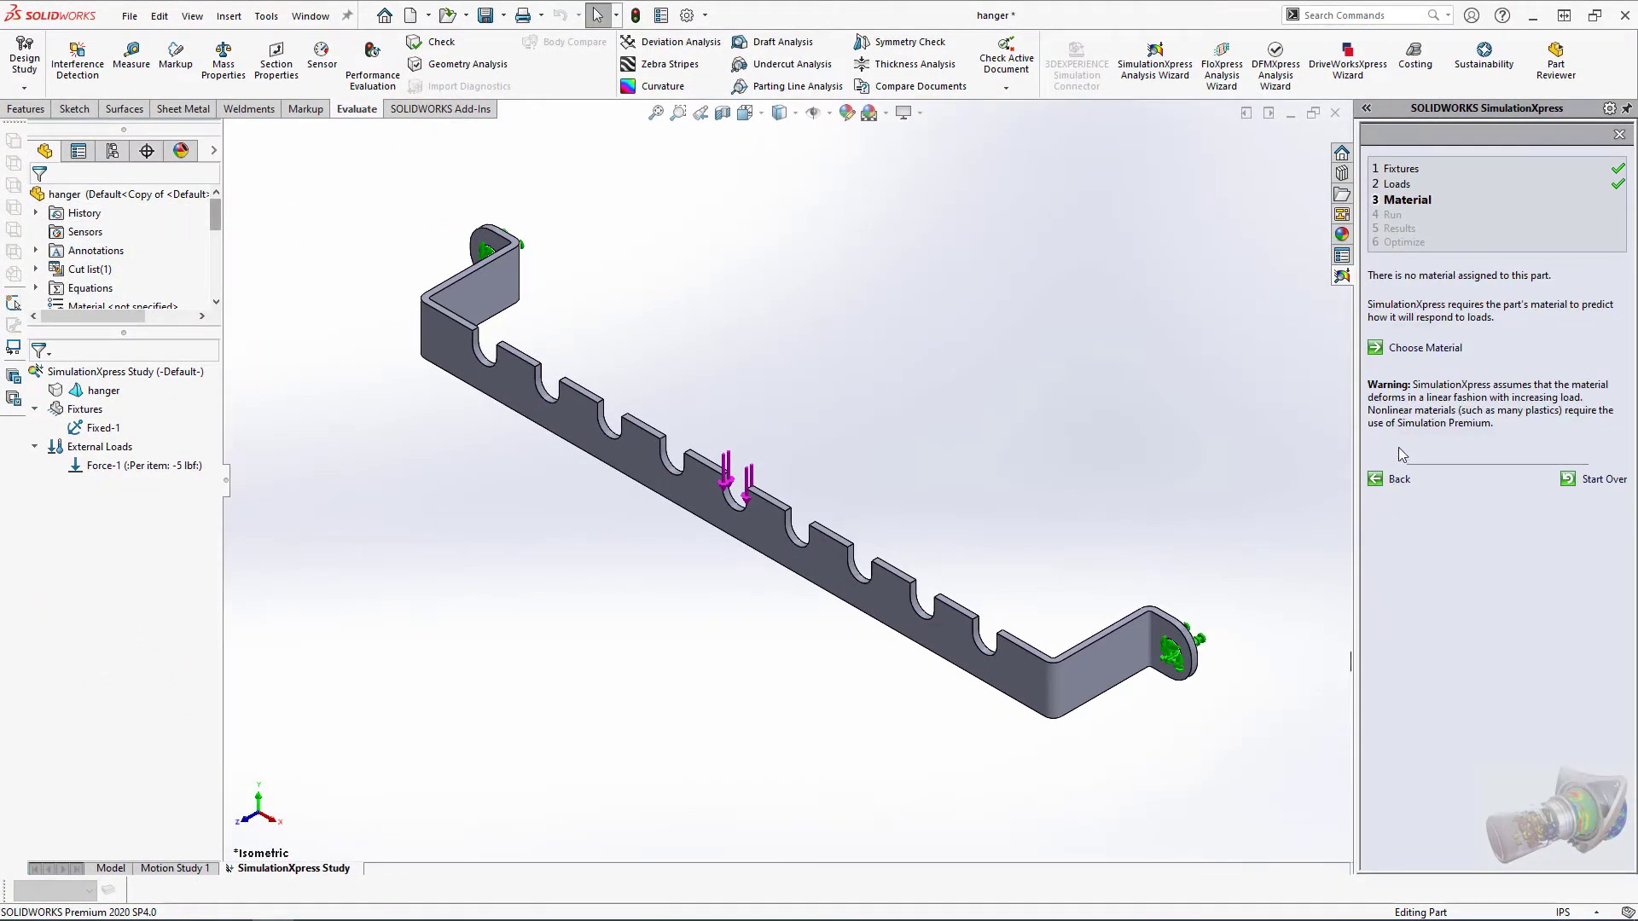
left_click(1425, 348)
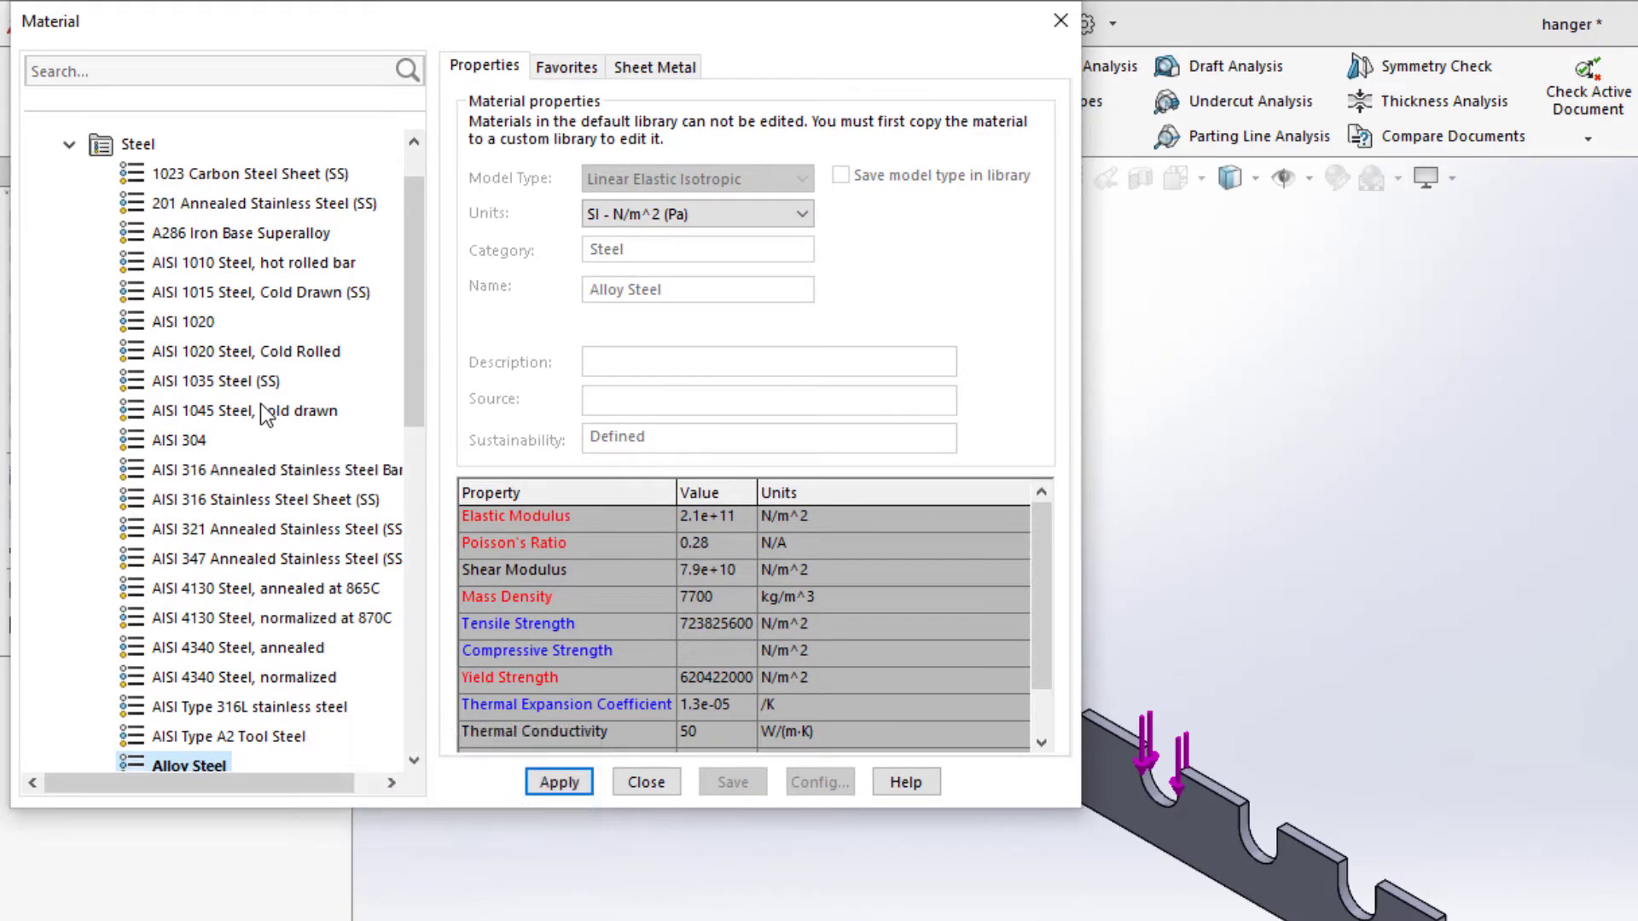
left_click(268, 352)
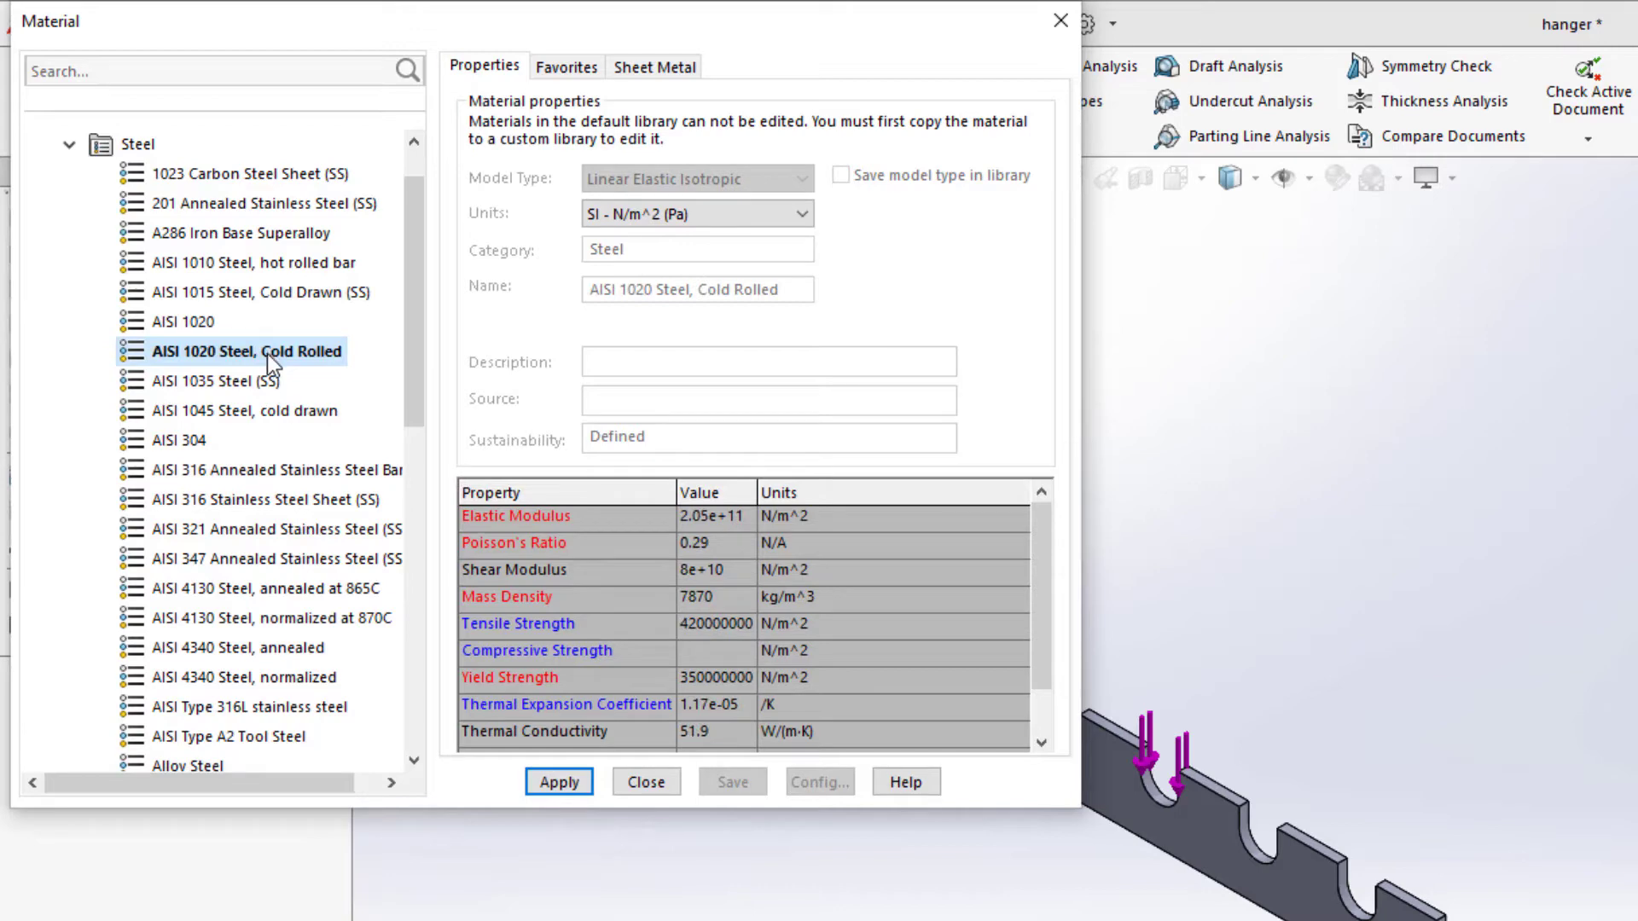
left_click(550, 780)
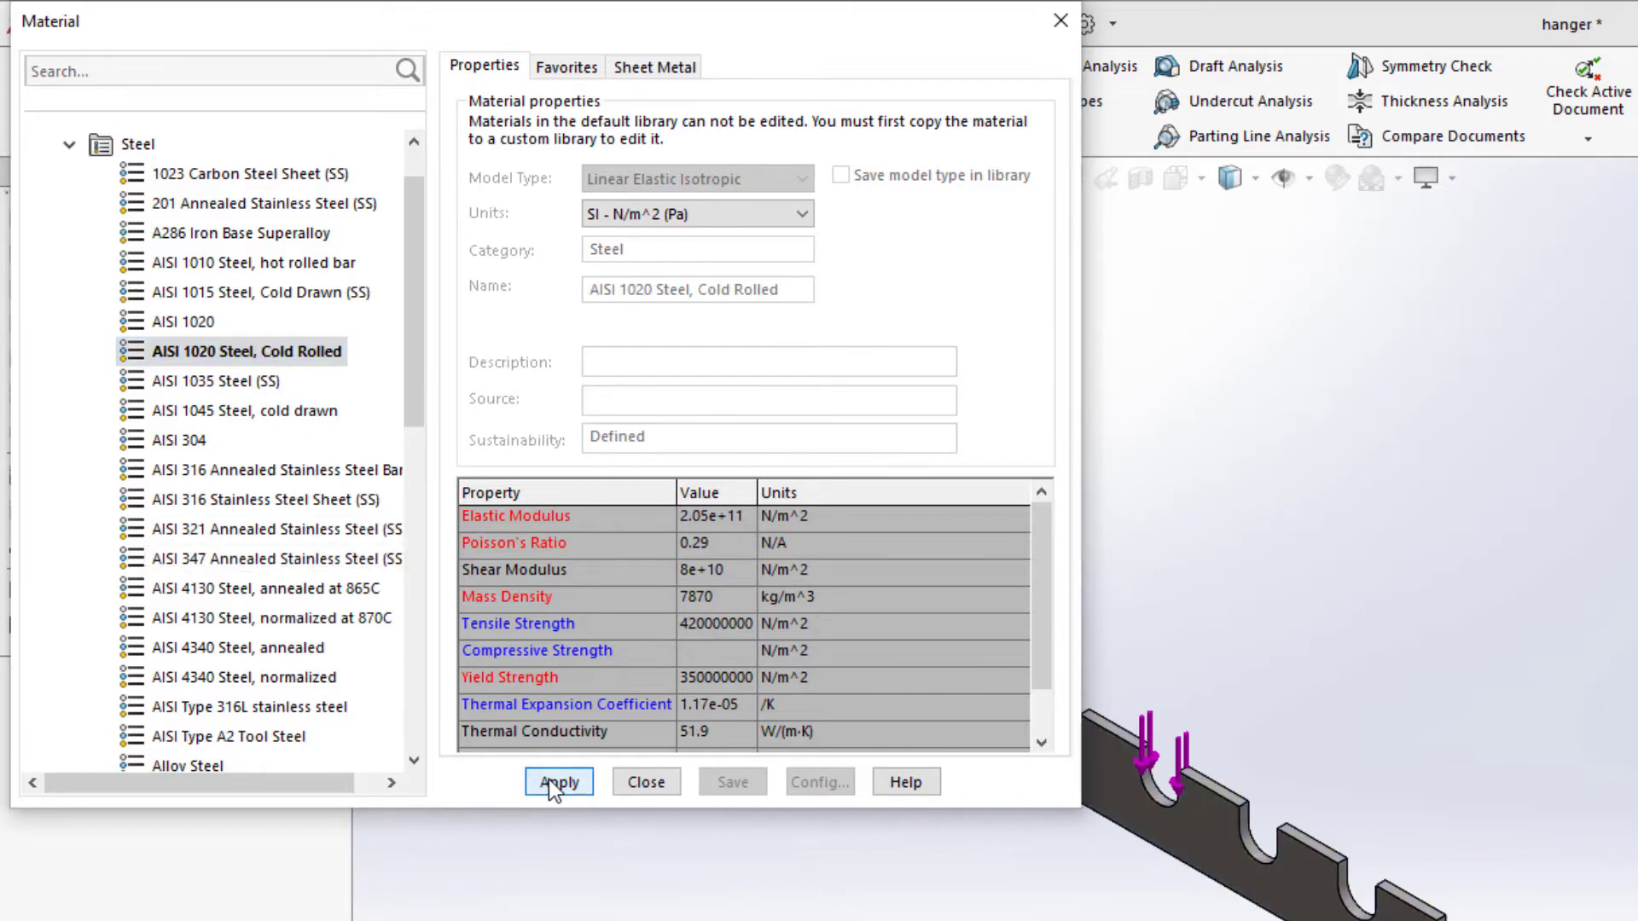
left_click(636, 781)
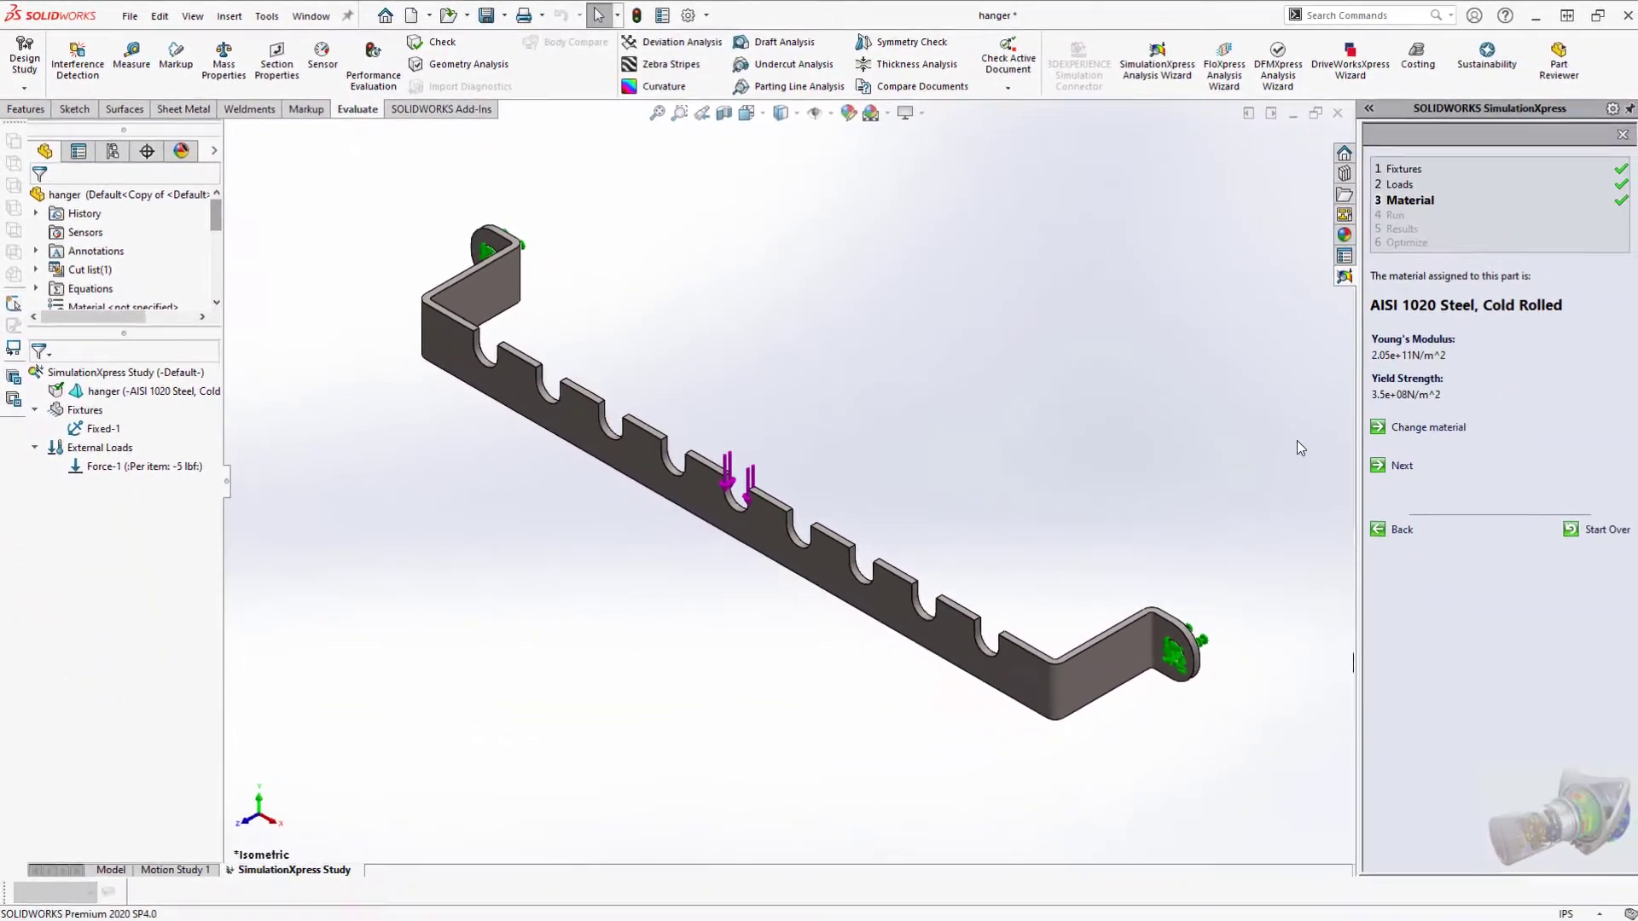
- Run the simulation and accept the deformed shape, reaching lowest FOS 13.9502
left_click(1400, 465)
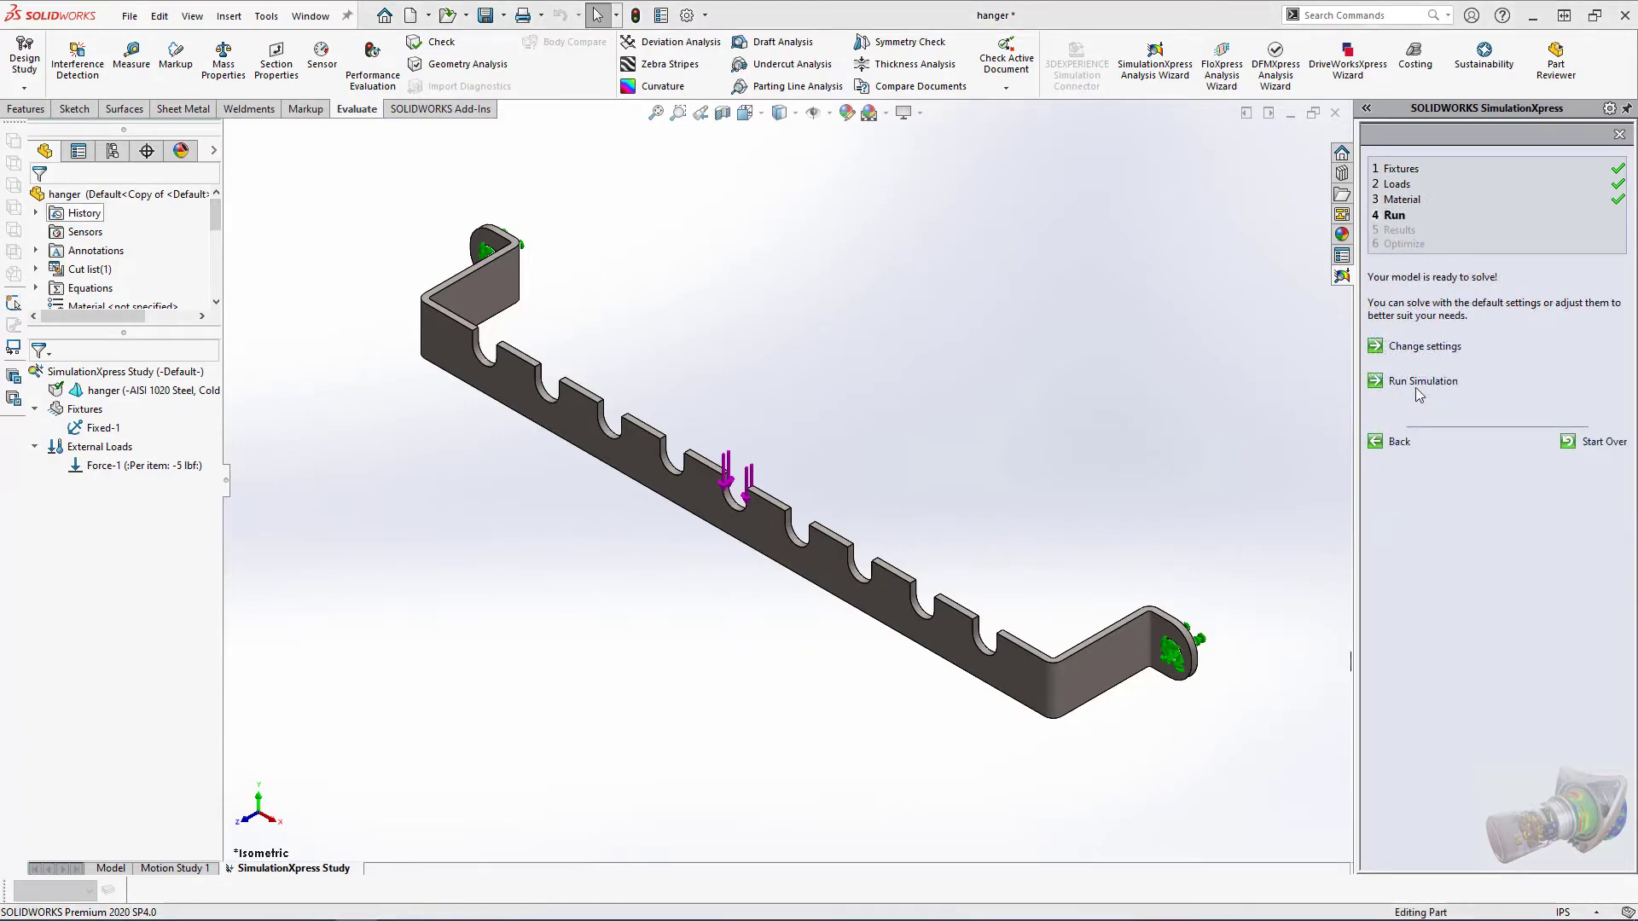
left_click(1422, 384)
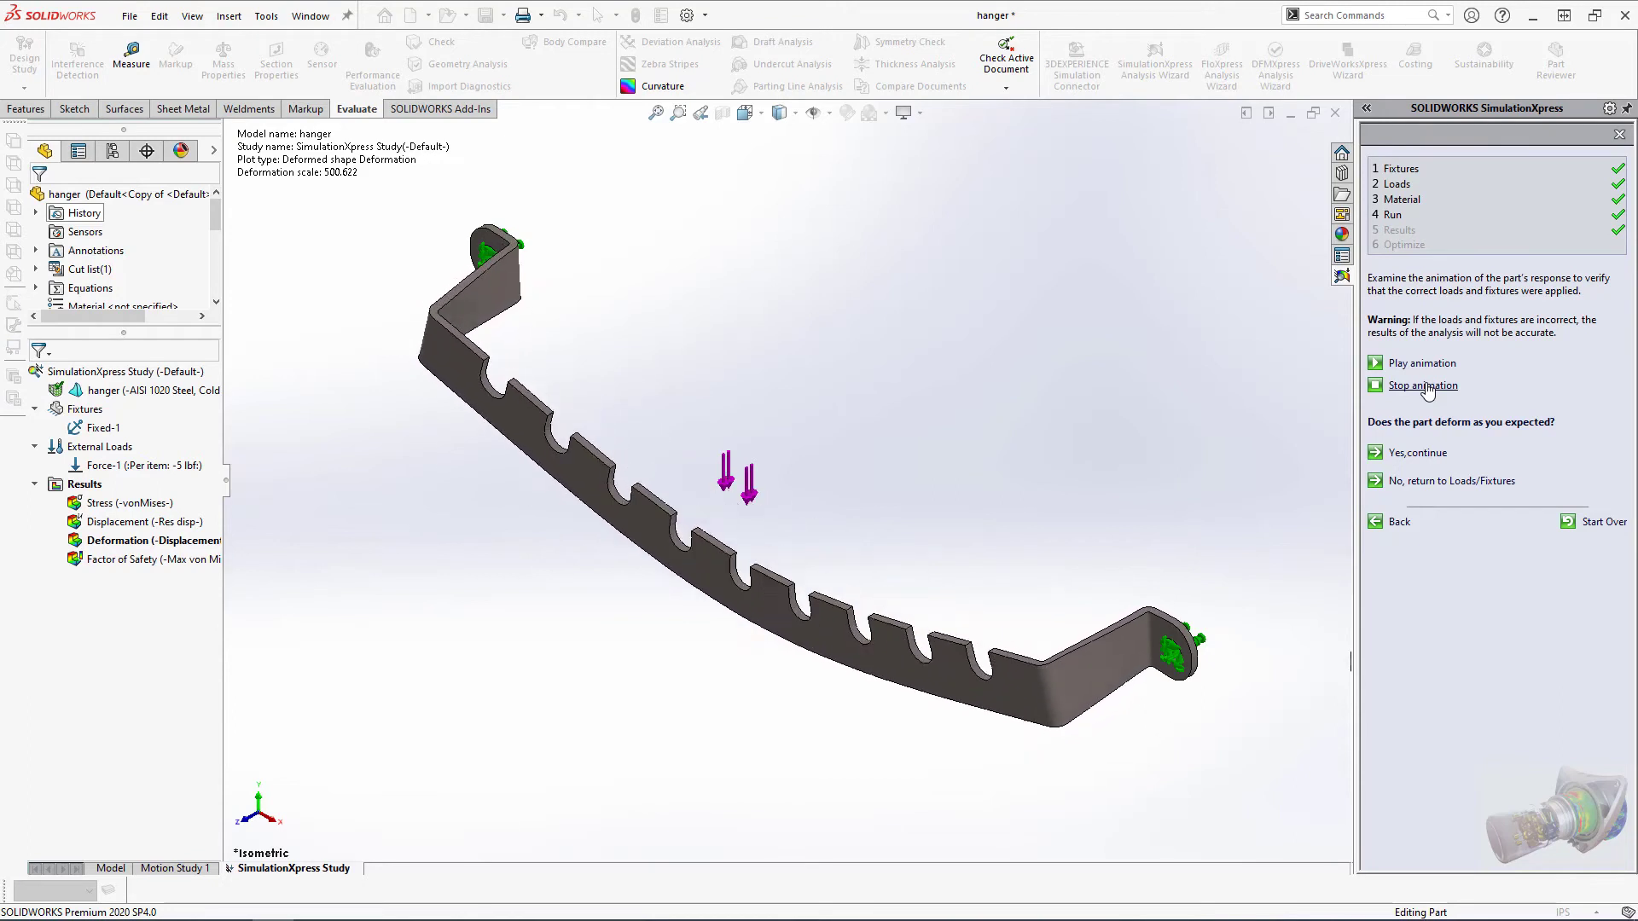
left_click(1416, 455)
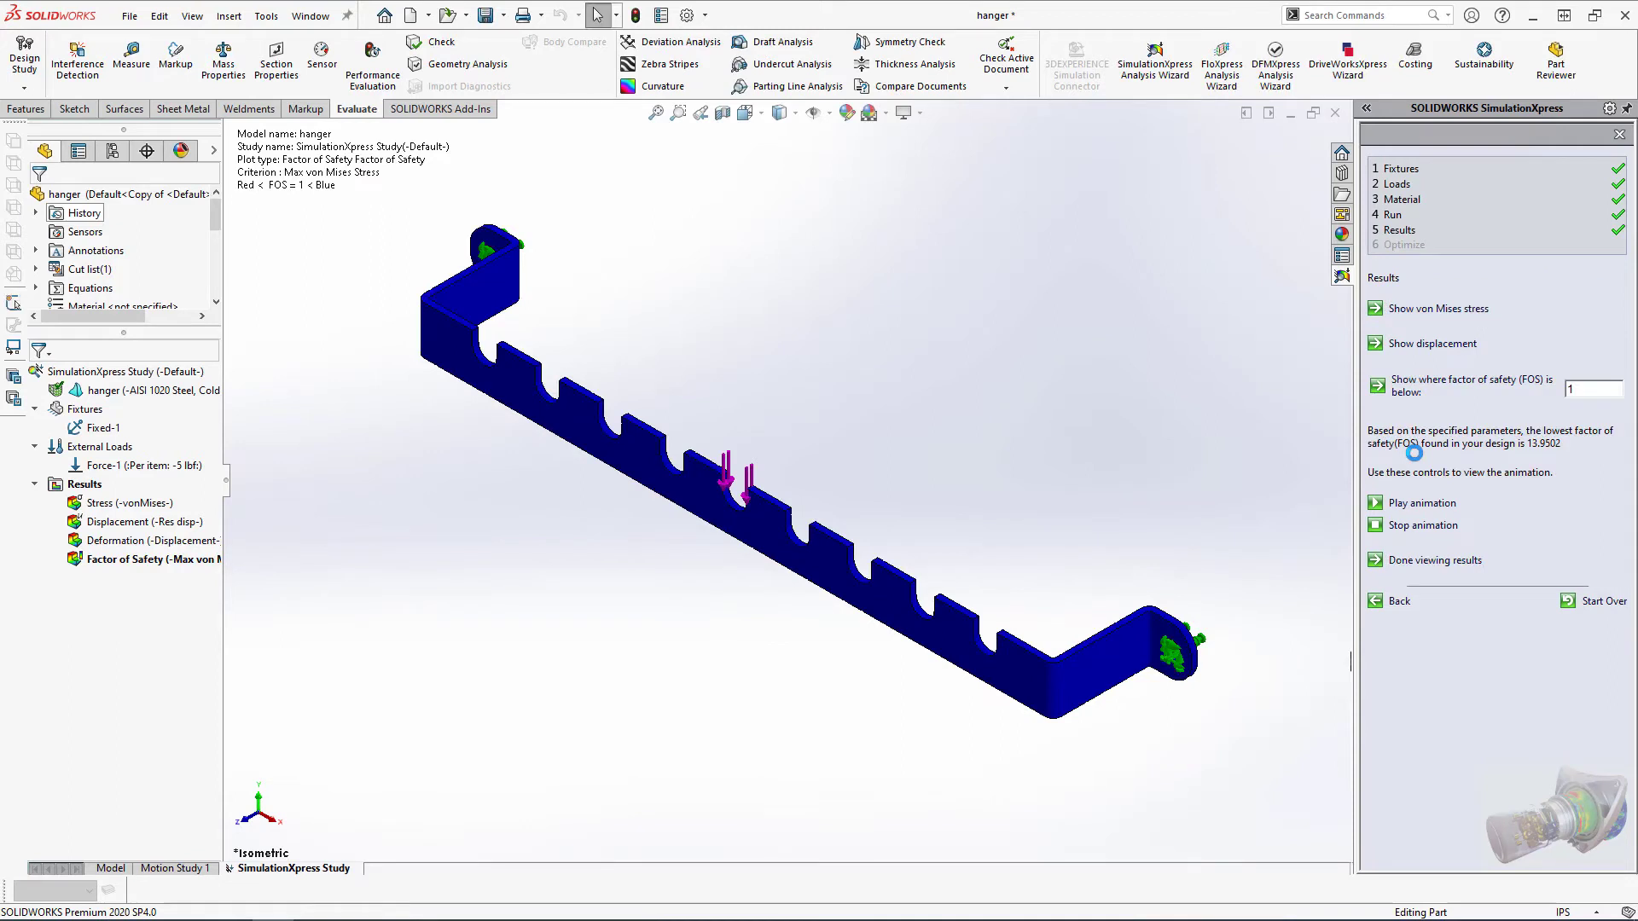
- View the von Mises stress and displacement plots, then select Force-1 for editing
left_click(1438, 309)
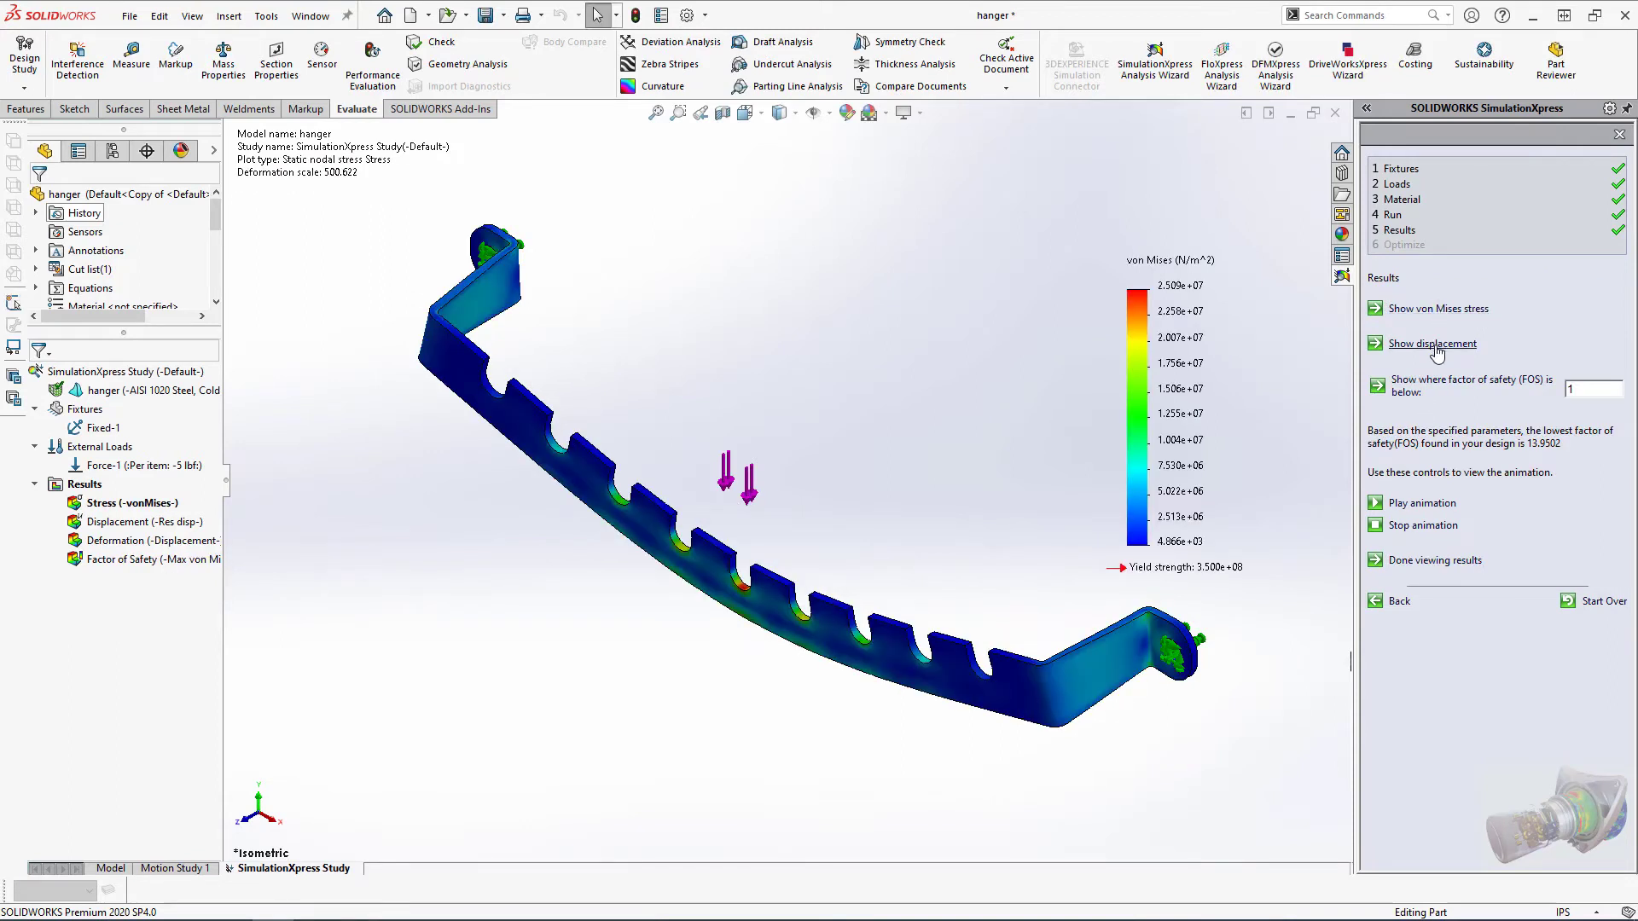
left_click(1435, 345)
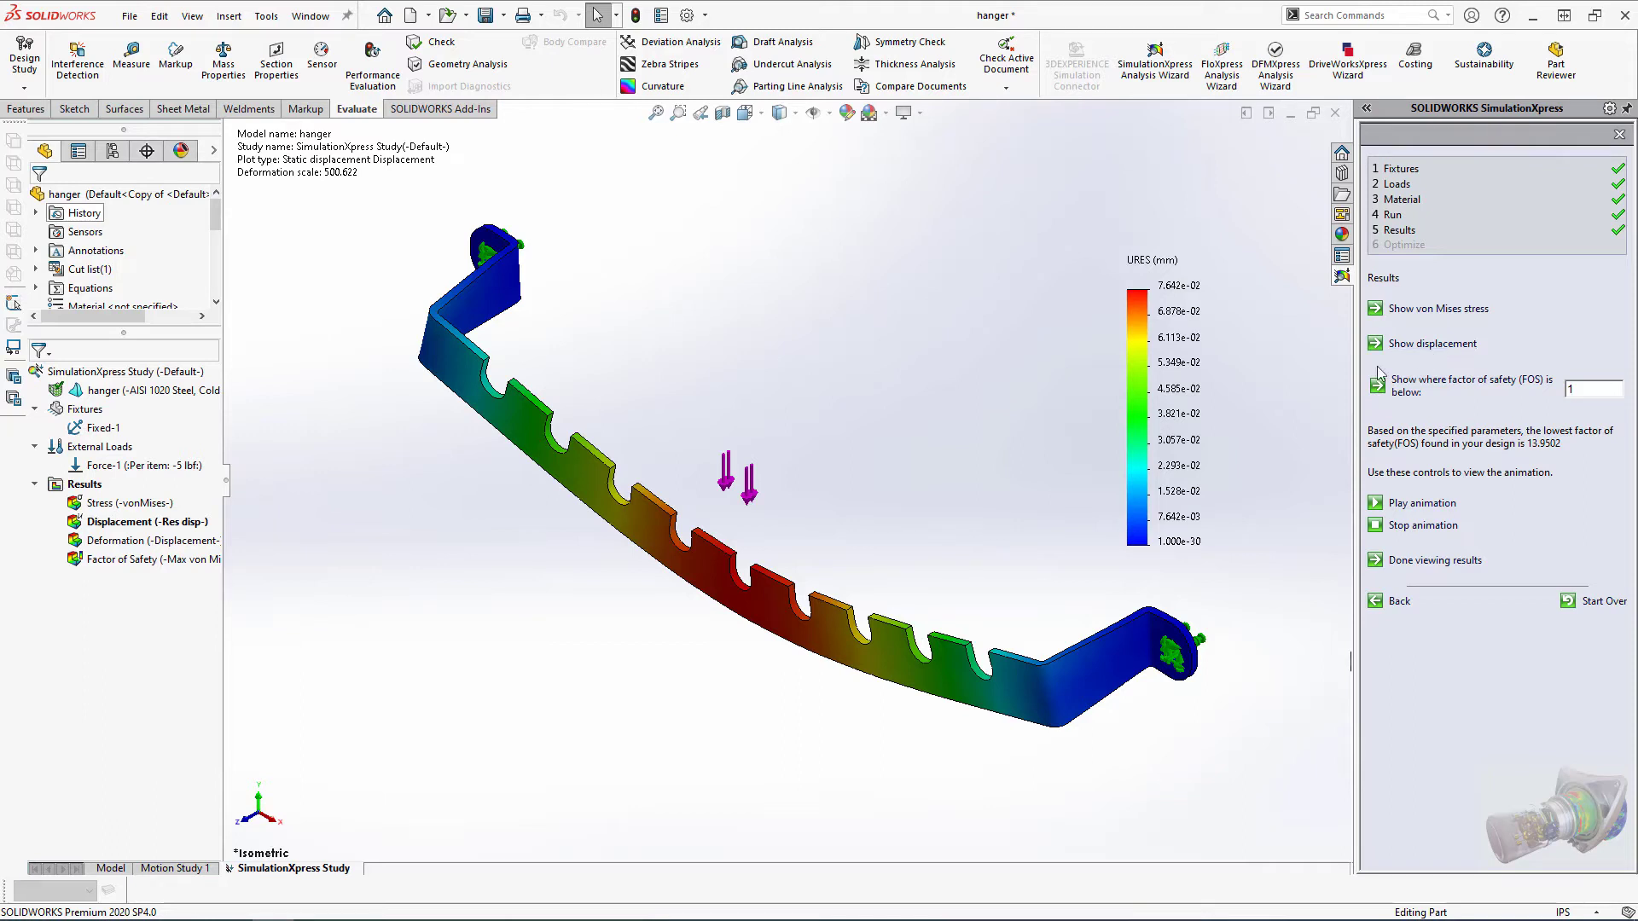
left_click(141, 466)
- Extend Force-1 to all nine hook notch faces and rerun the study
left_click(203, 478)
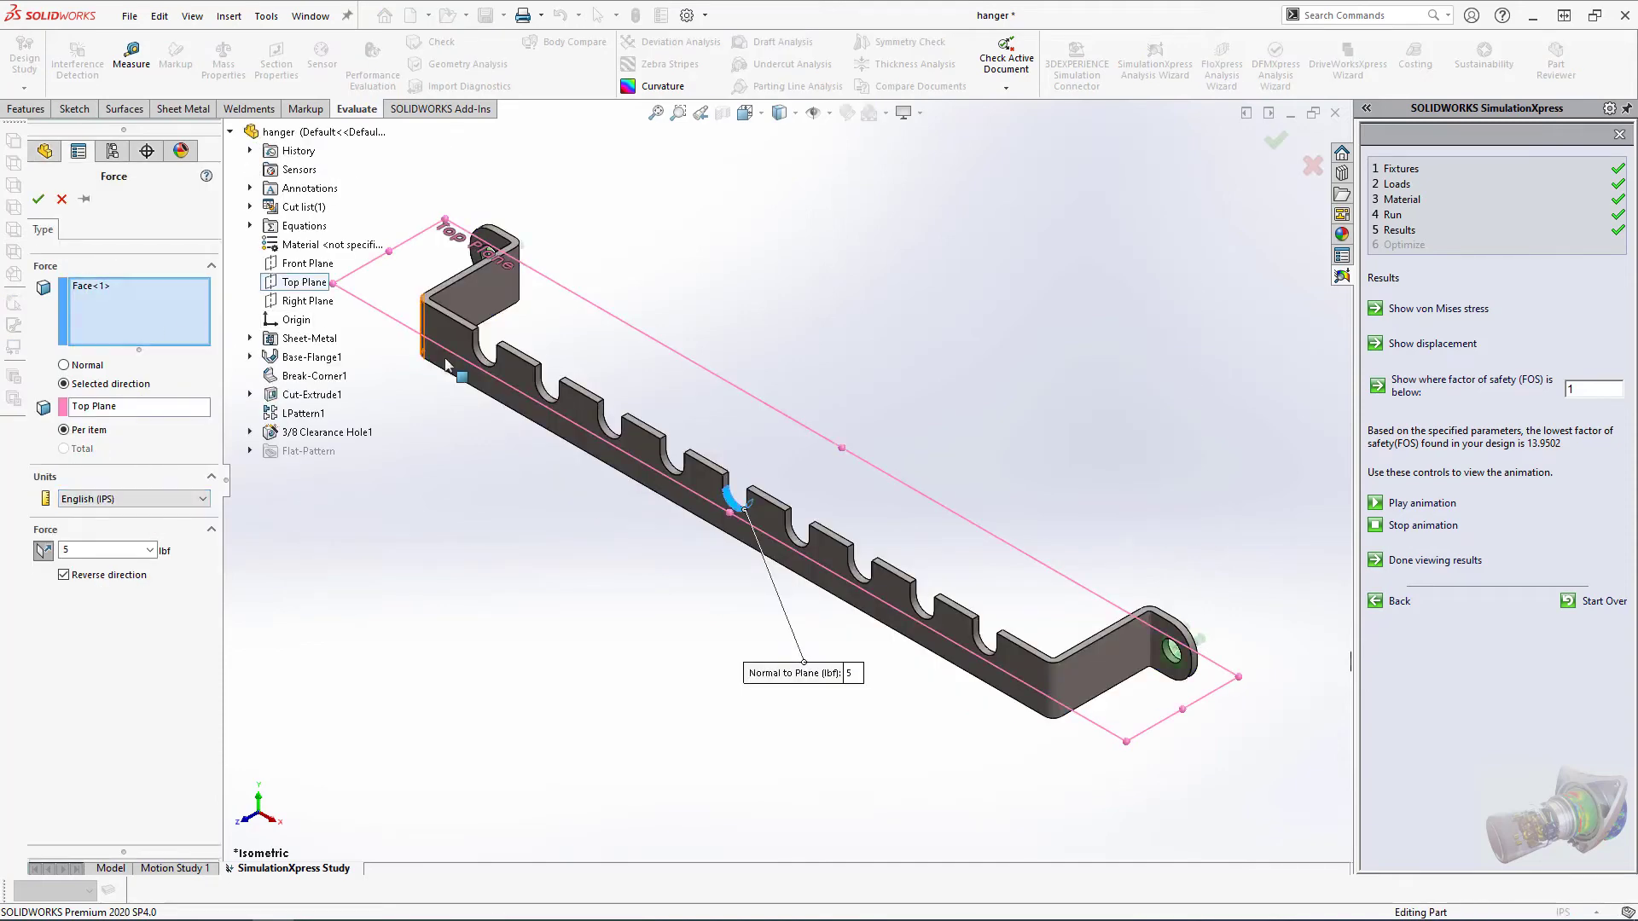
left_click(488, 351)
left_click(550, 388)
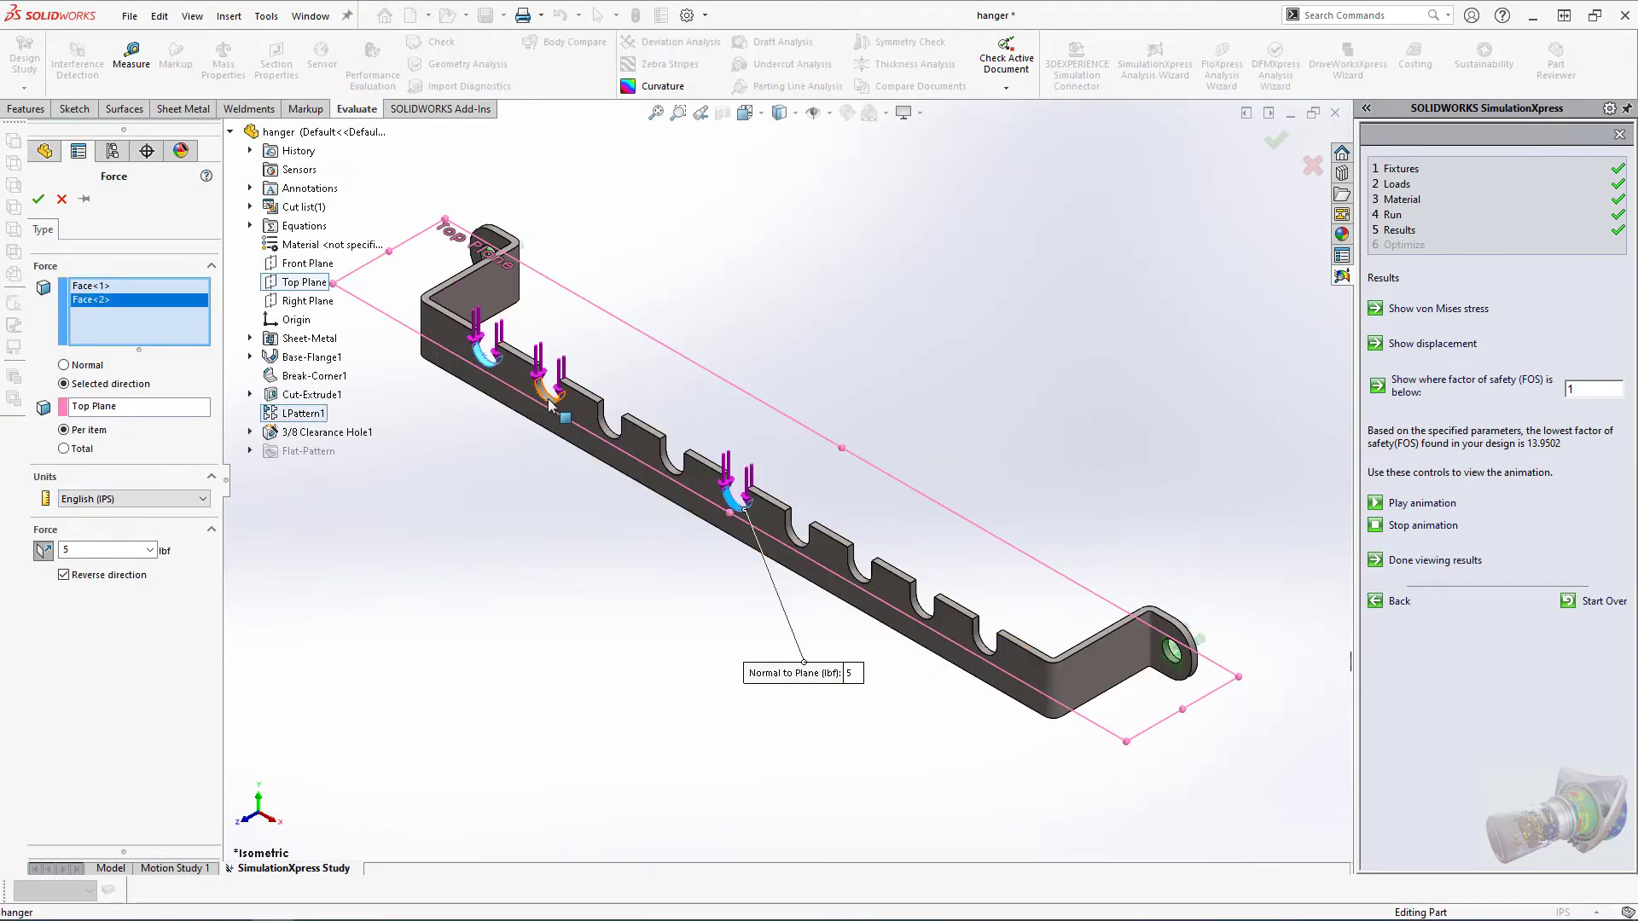
left_click(609, 424)
left_click(673, 461)
left_click(796, 540)
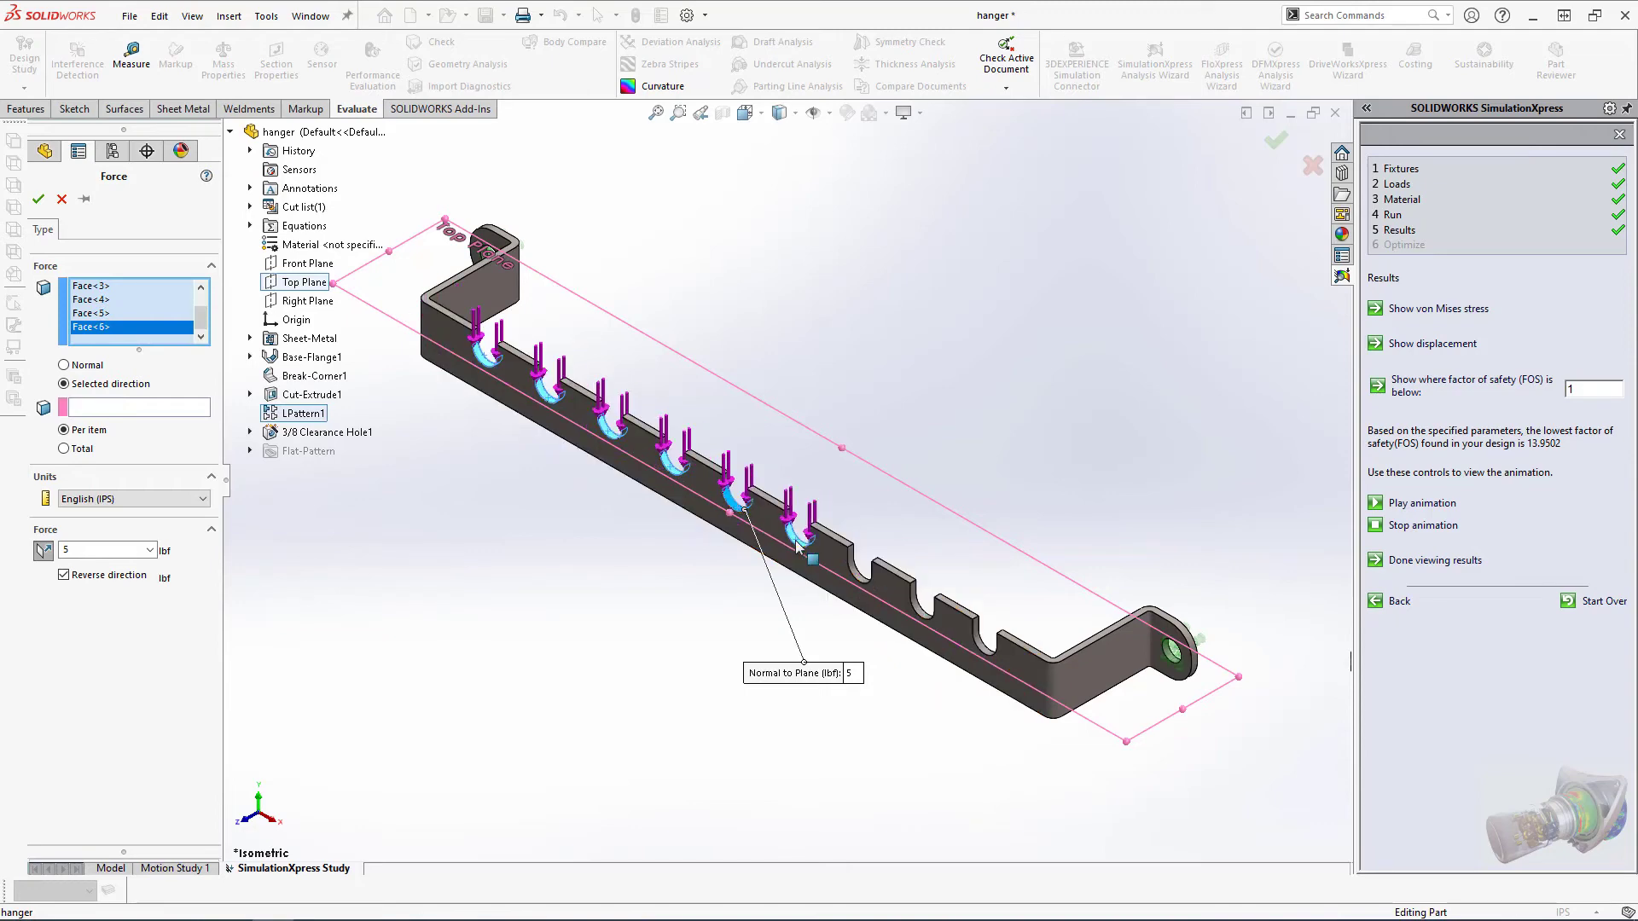
left_click(859, 570)
left_click(924, 606)
left_click(981, 641)
left_click(982, 646)
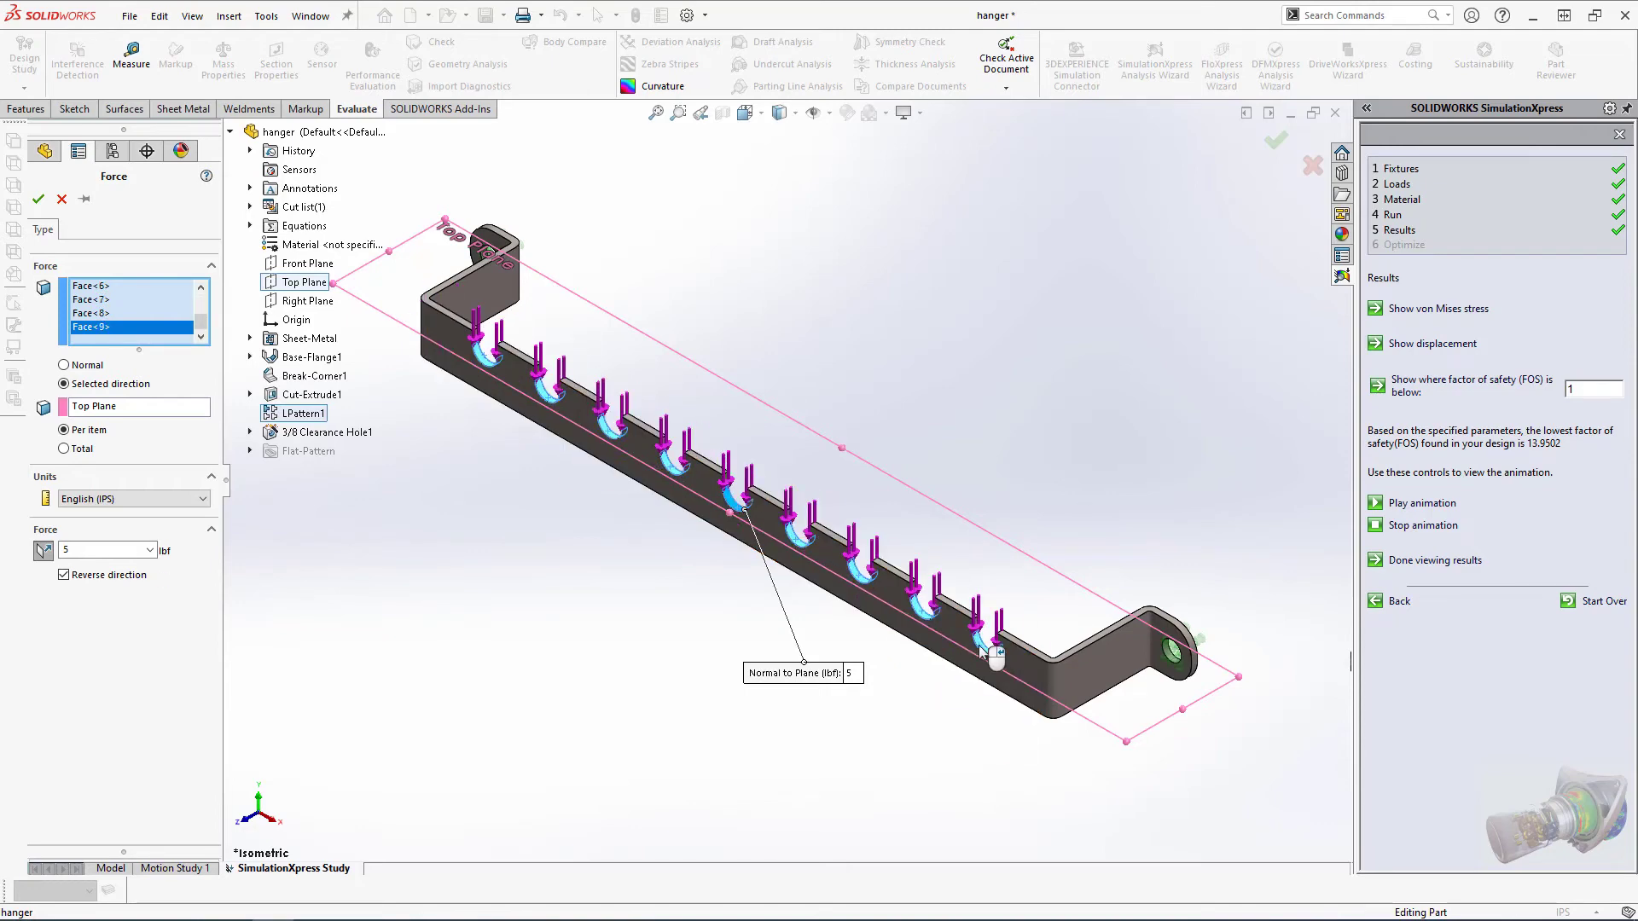
left_click(38, 200)
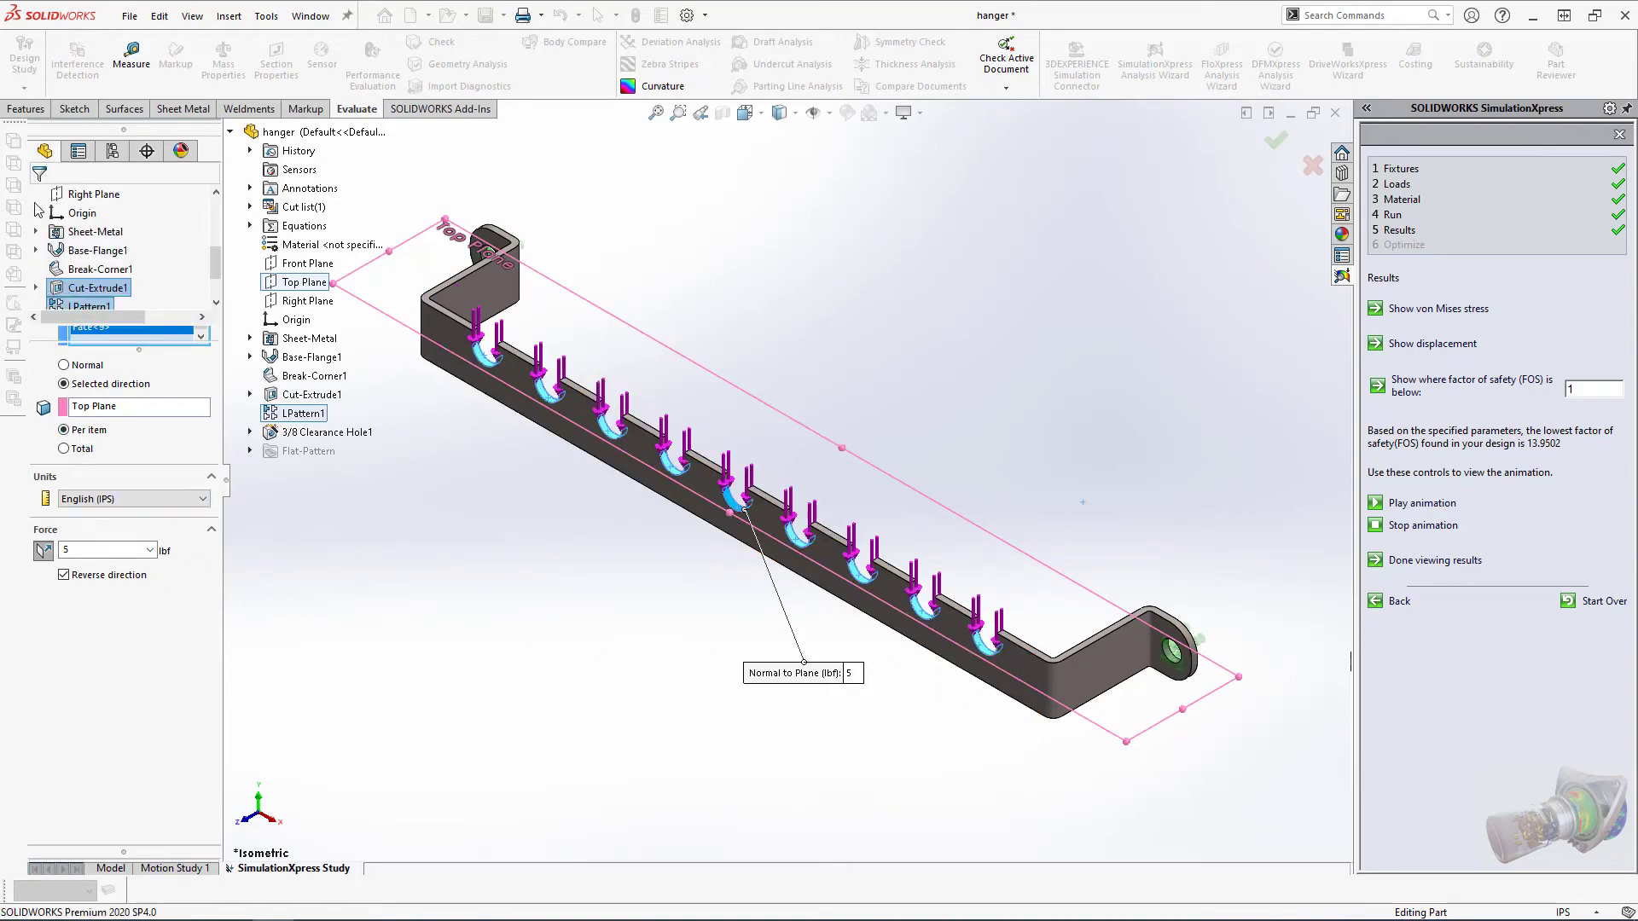
left_click(1400, 349)
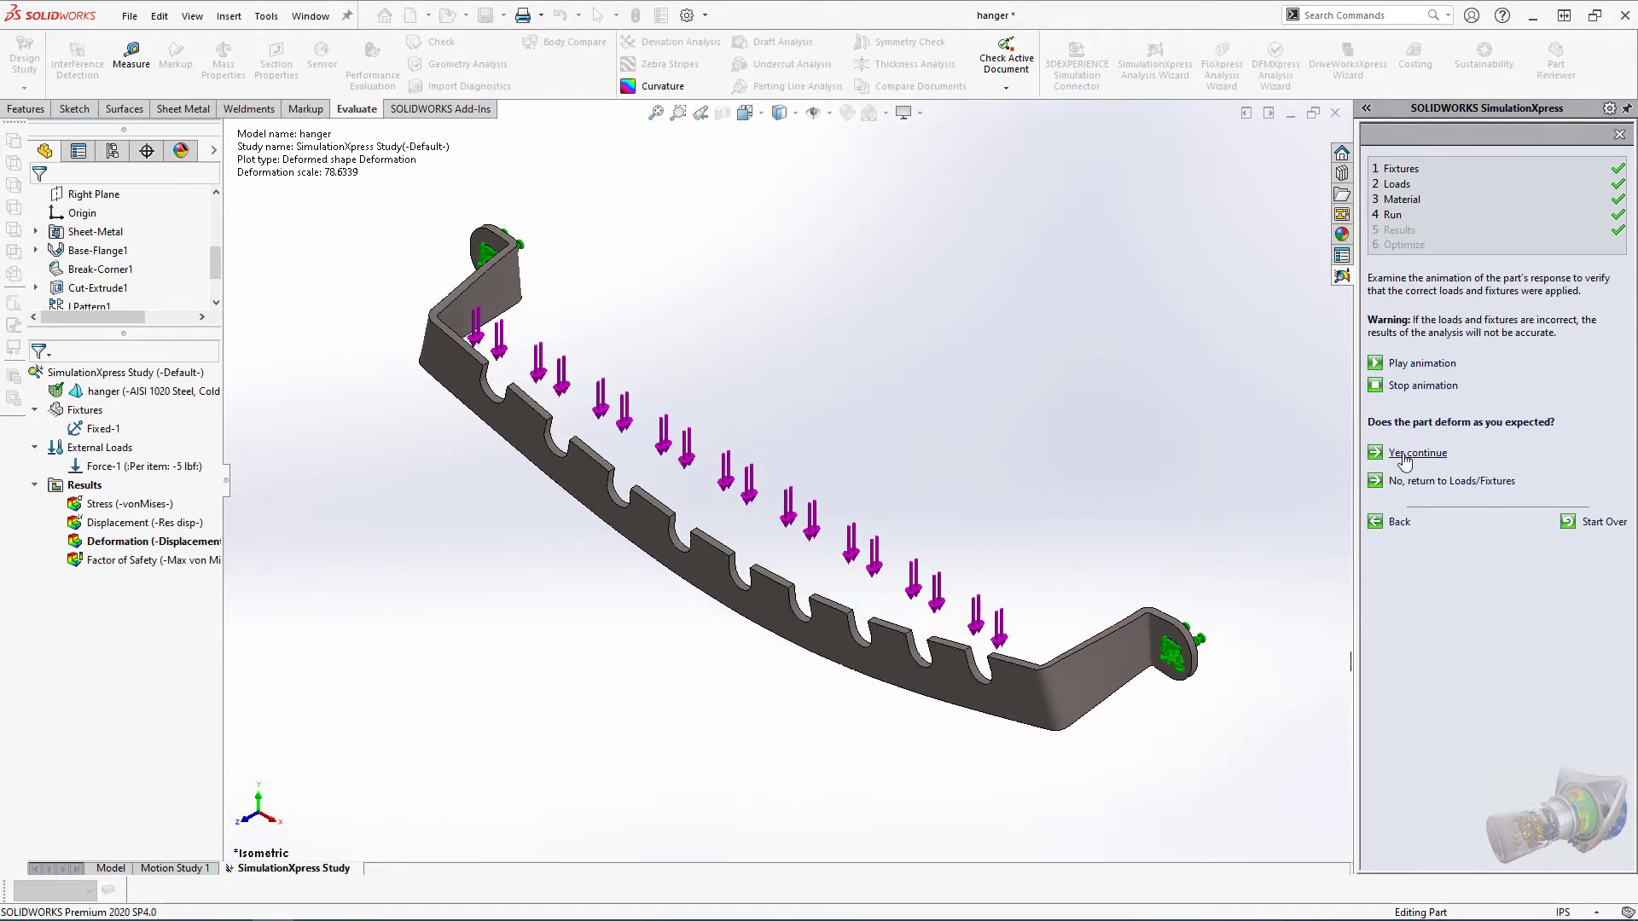
- Accept the deformation and display the von Mises stress plot
left_click(1416, 452)
left_click(1431, 343)
left_click(1416, 311)
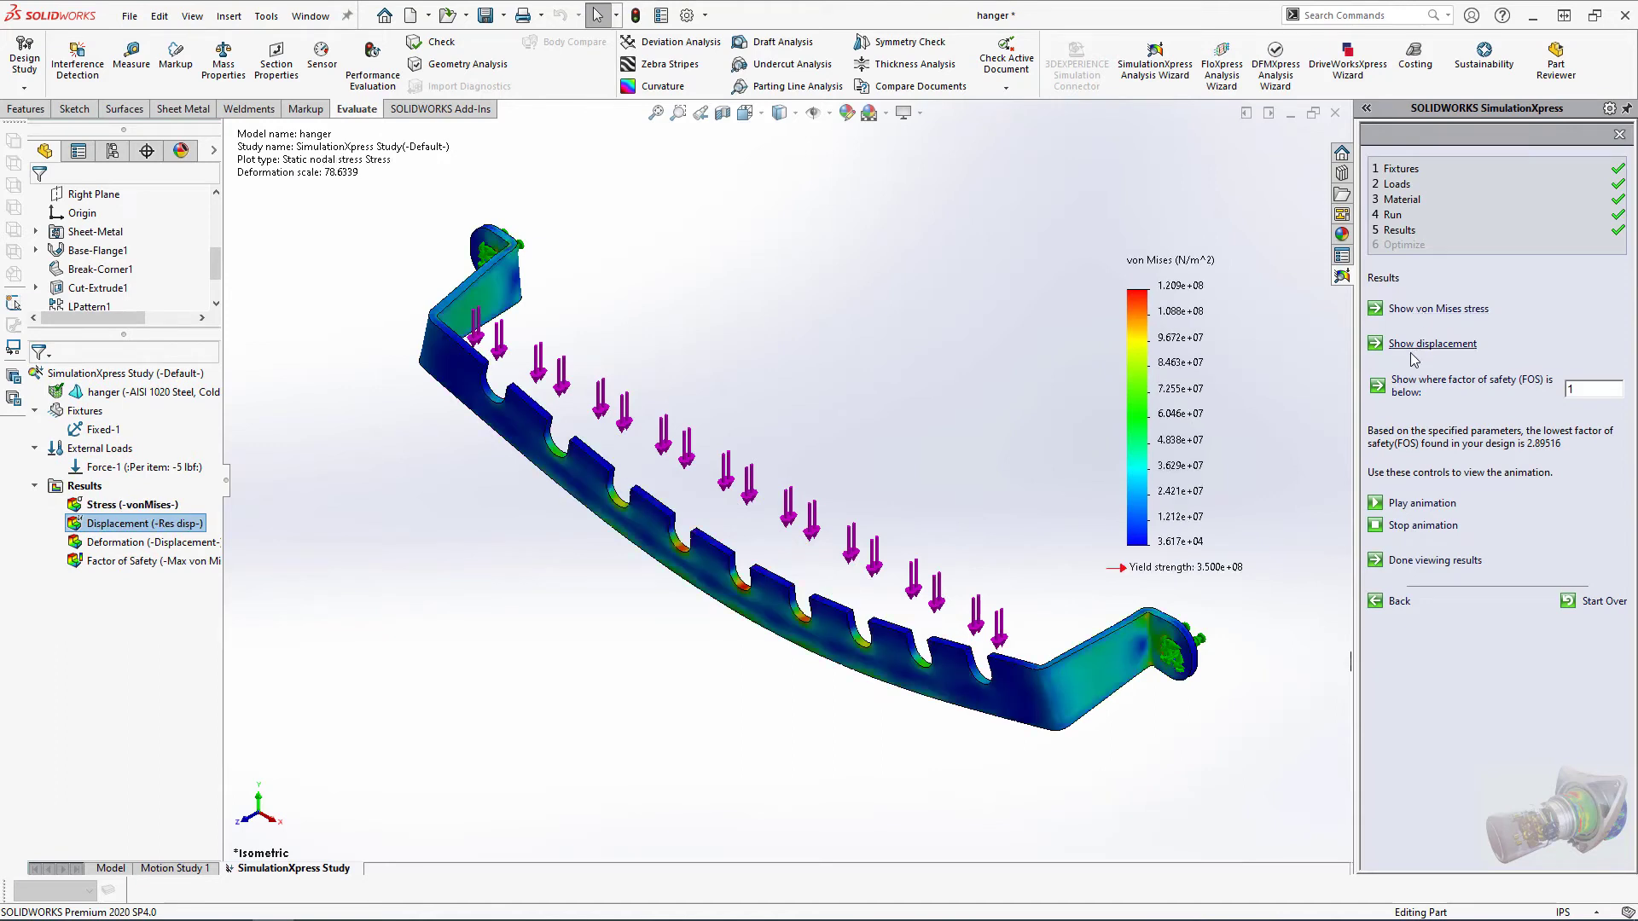
- Show where factor of safety is below 3 and zoom in on the red notch spot
left_click(1409, 389)
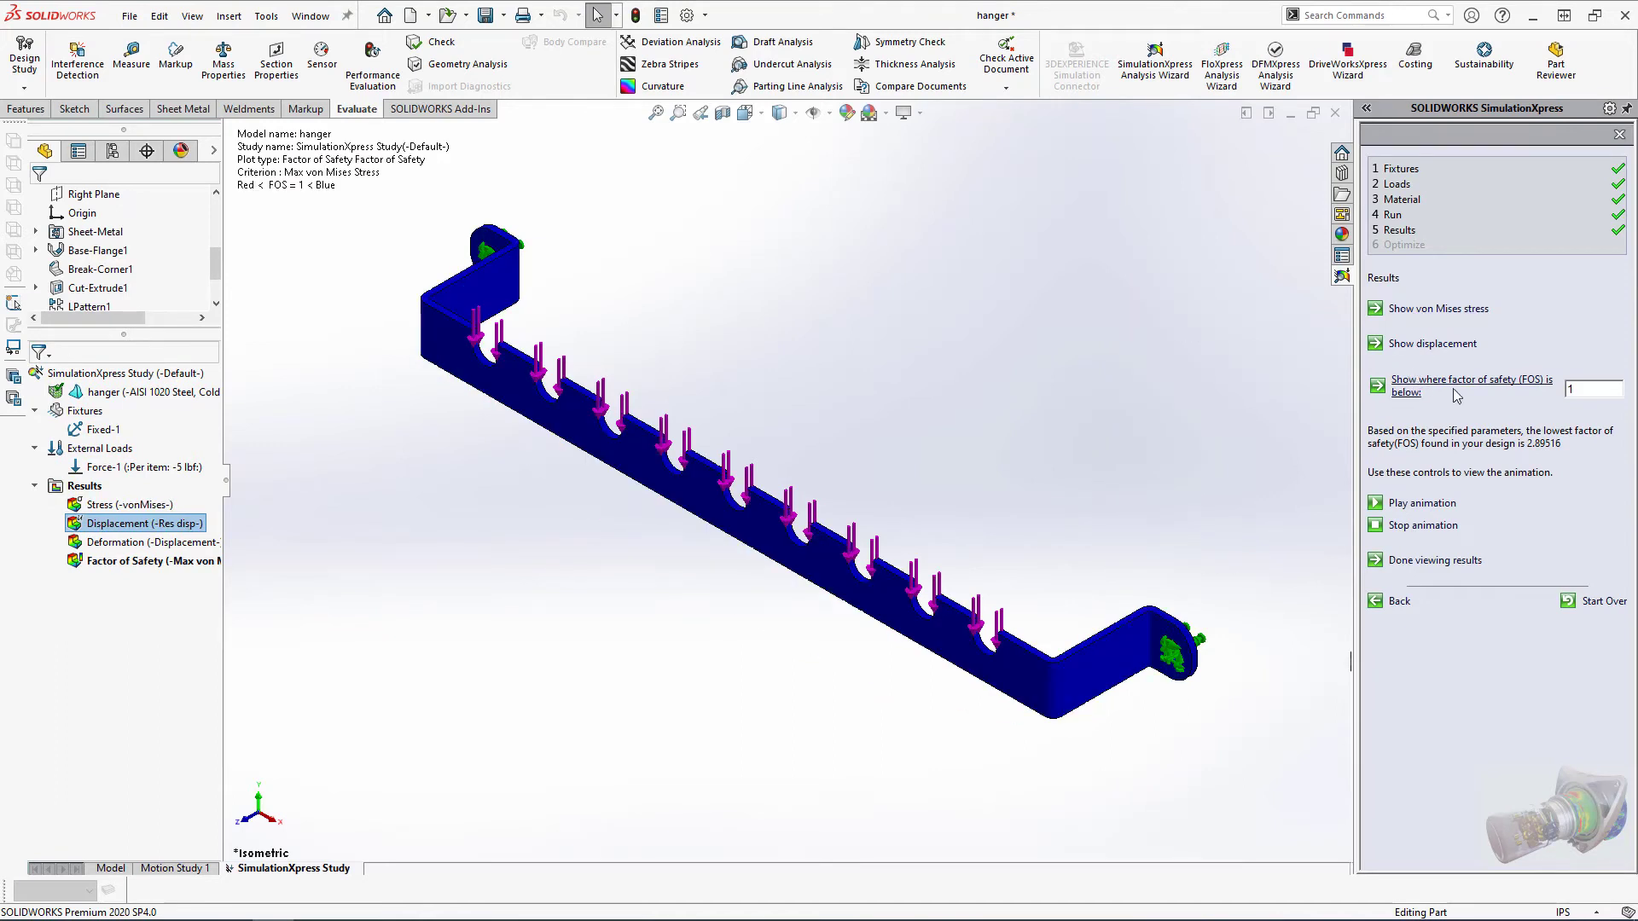
double_click(1569, 392)
left_click(1545, 389)
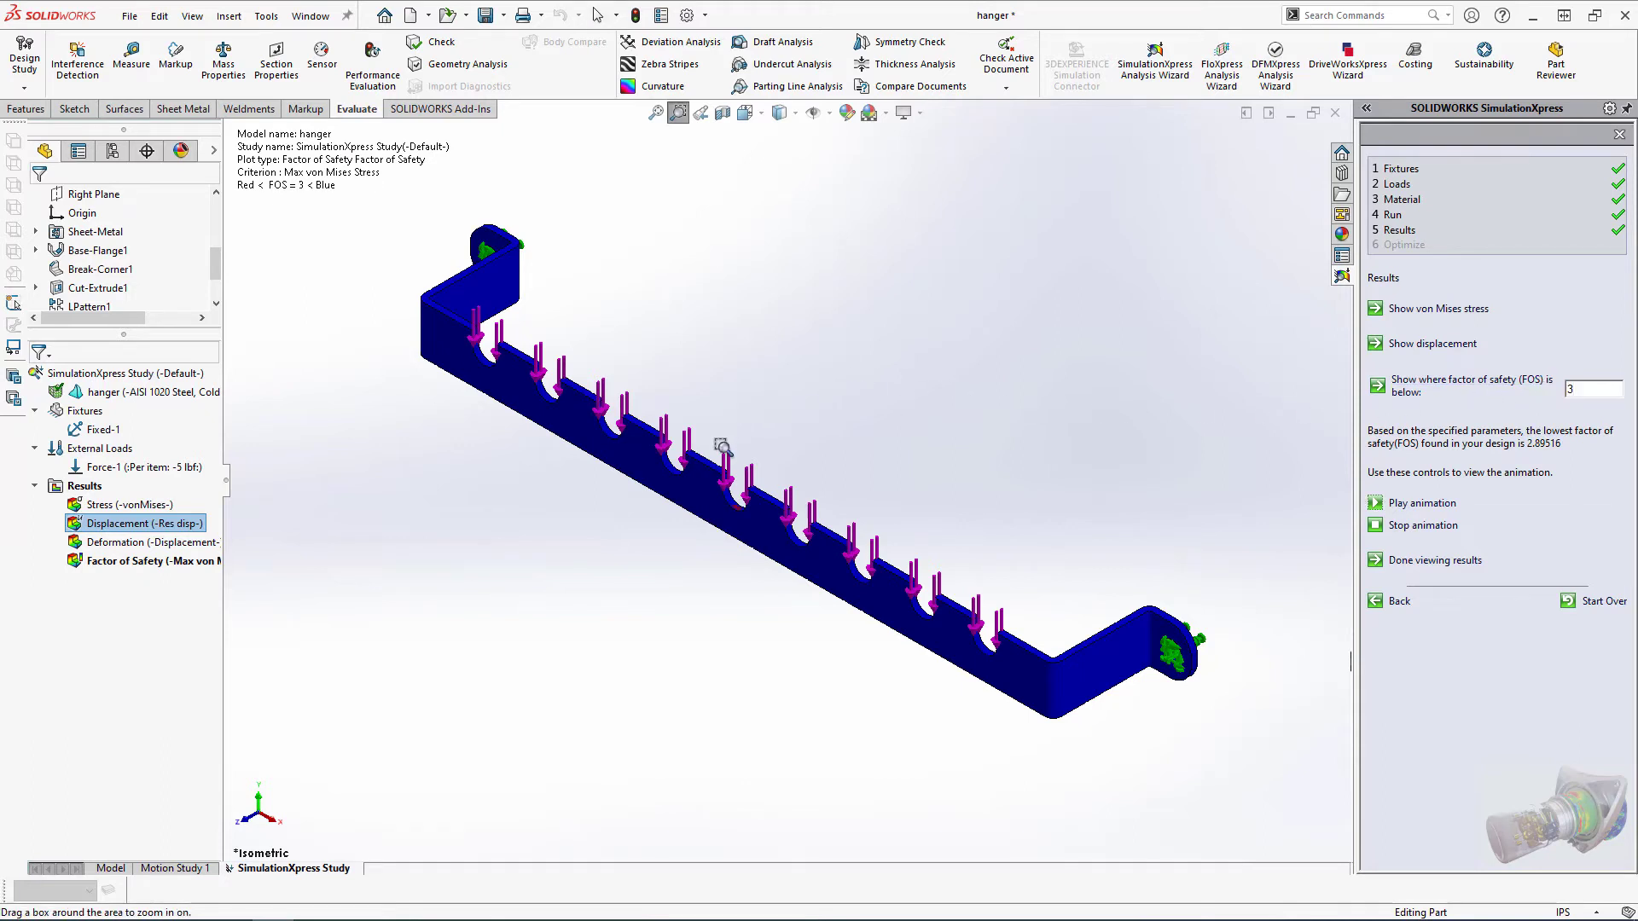
left_click_drag(725, 418, 745, 546)
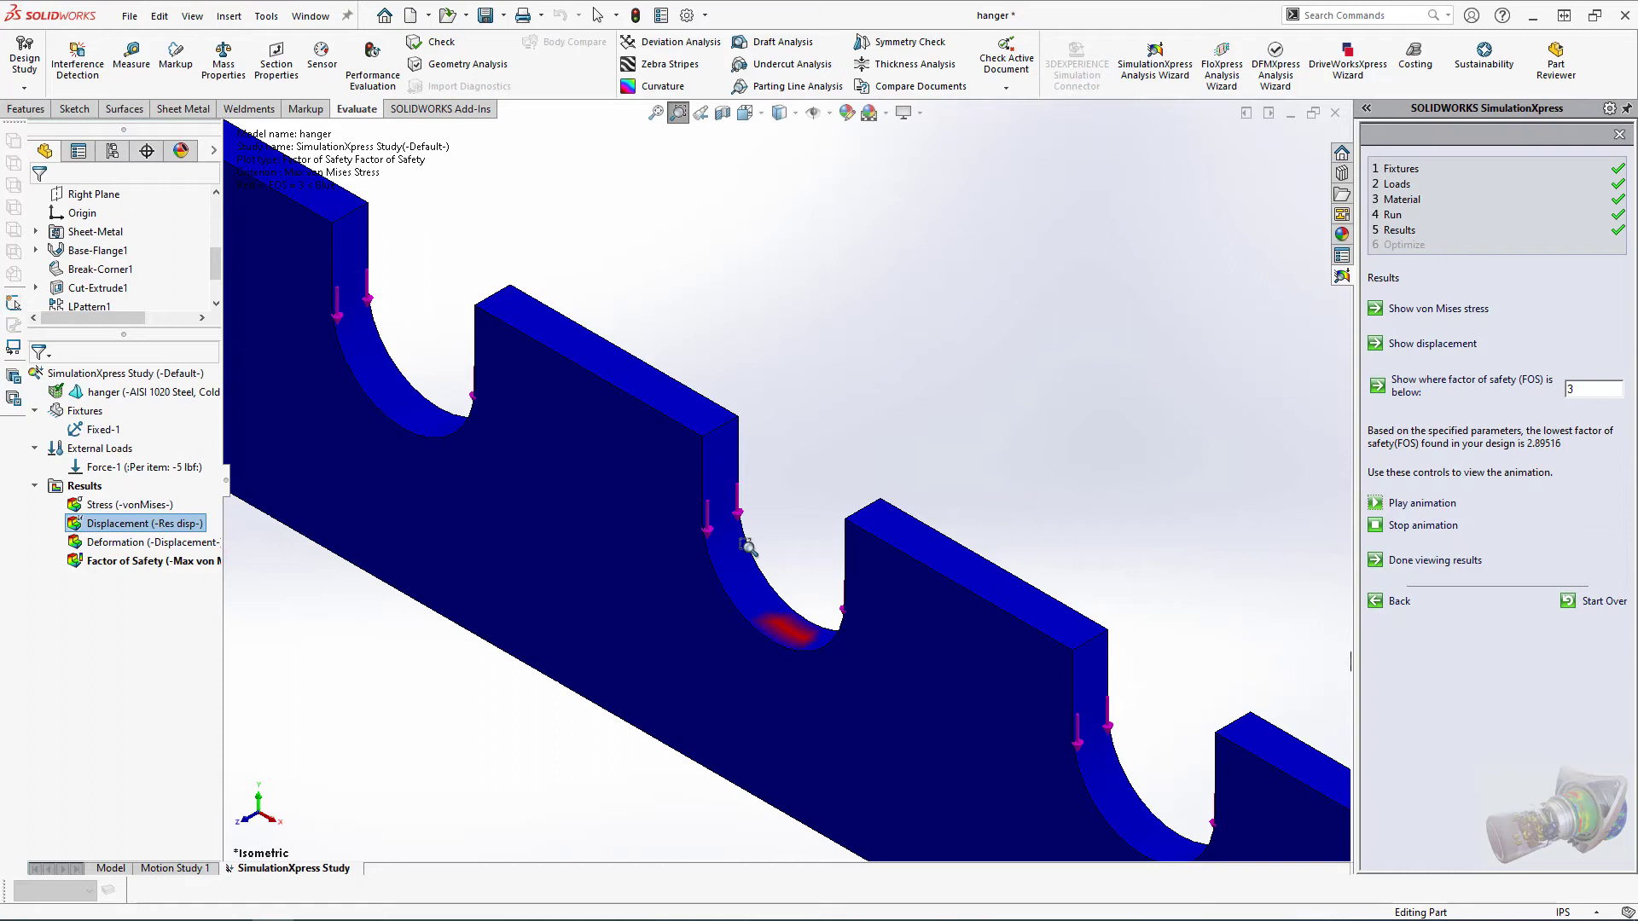
- Fit the hanger in view, show its solid mesh, and zoom in on the right-hand bend
key("Escape")
key("f")
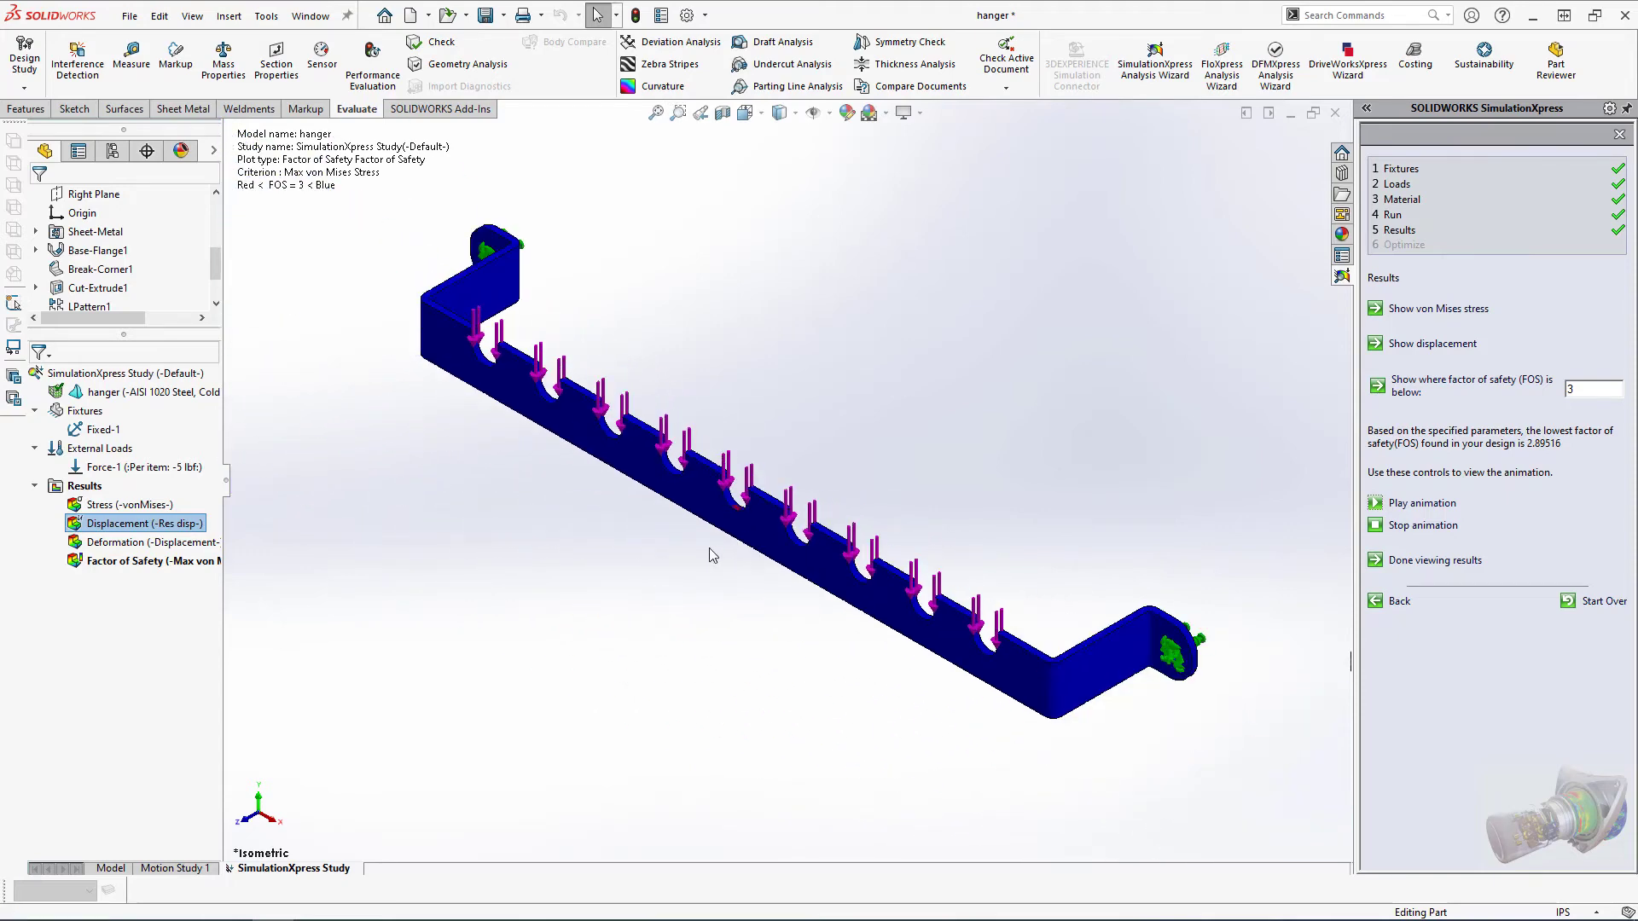
right_click(143, 394)
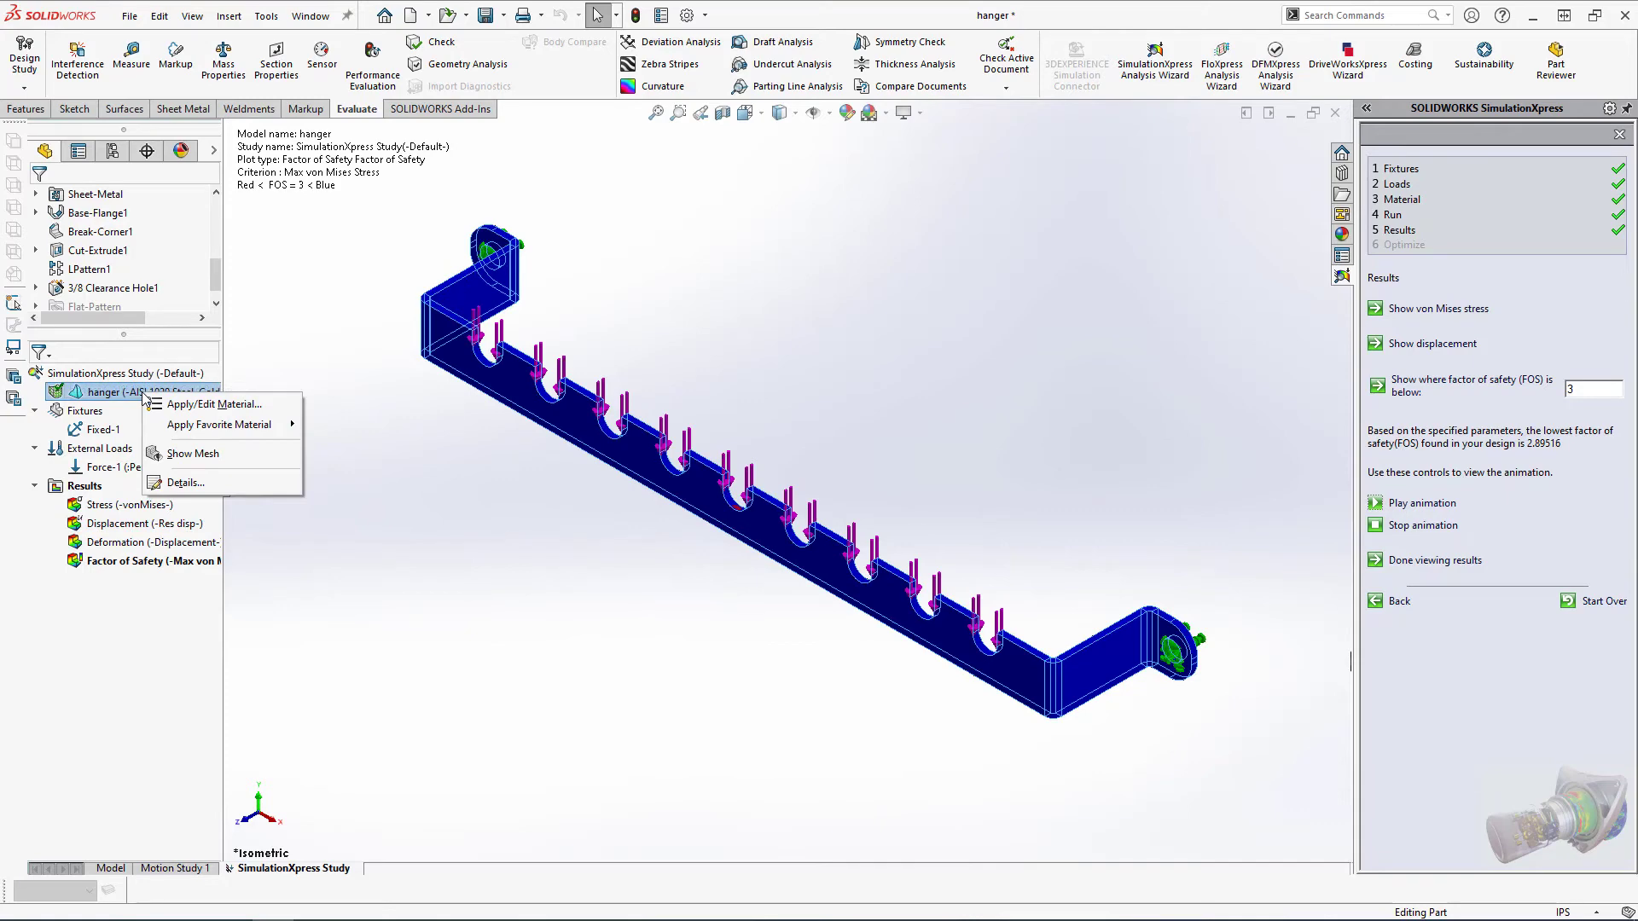
left_click(170, 453)
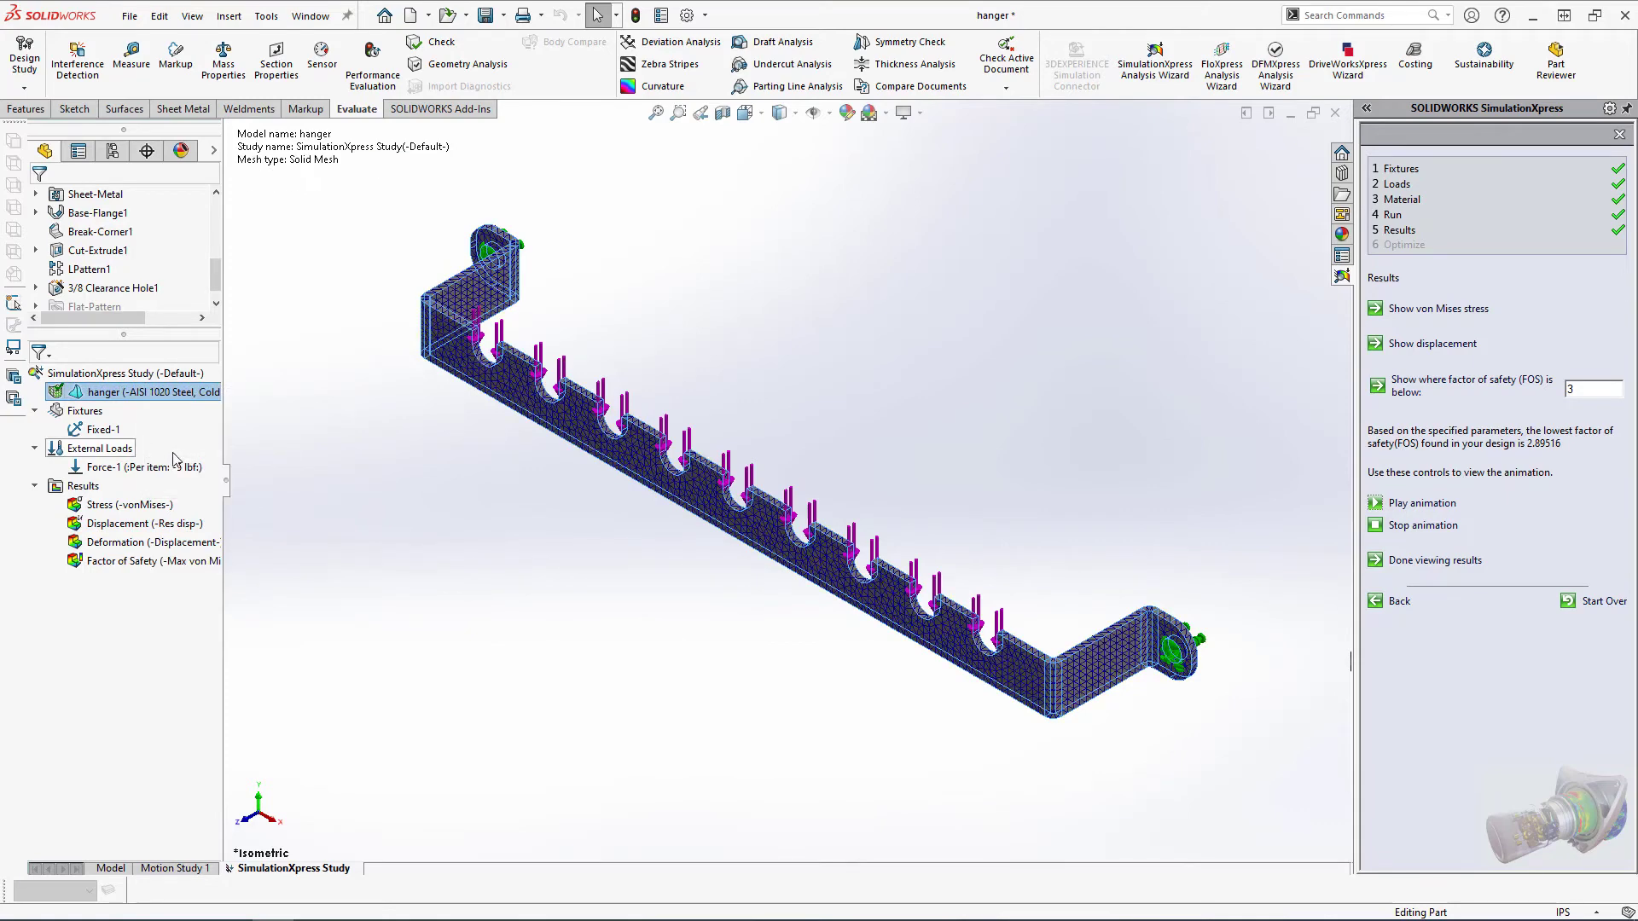
right_click_drag(504, 547, 443, 550)
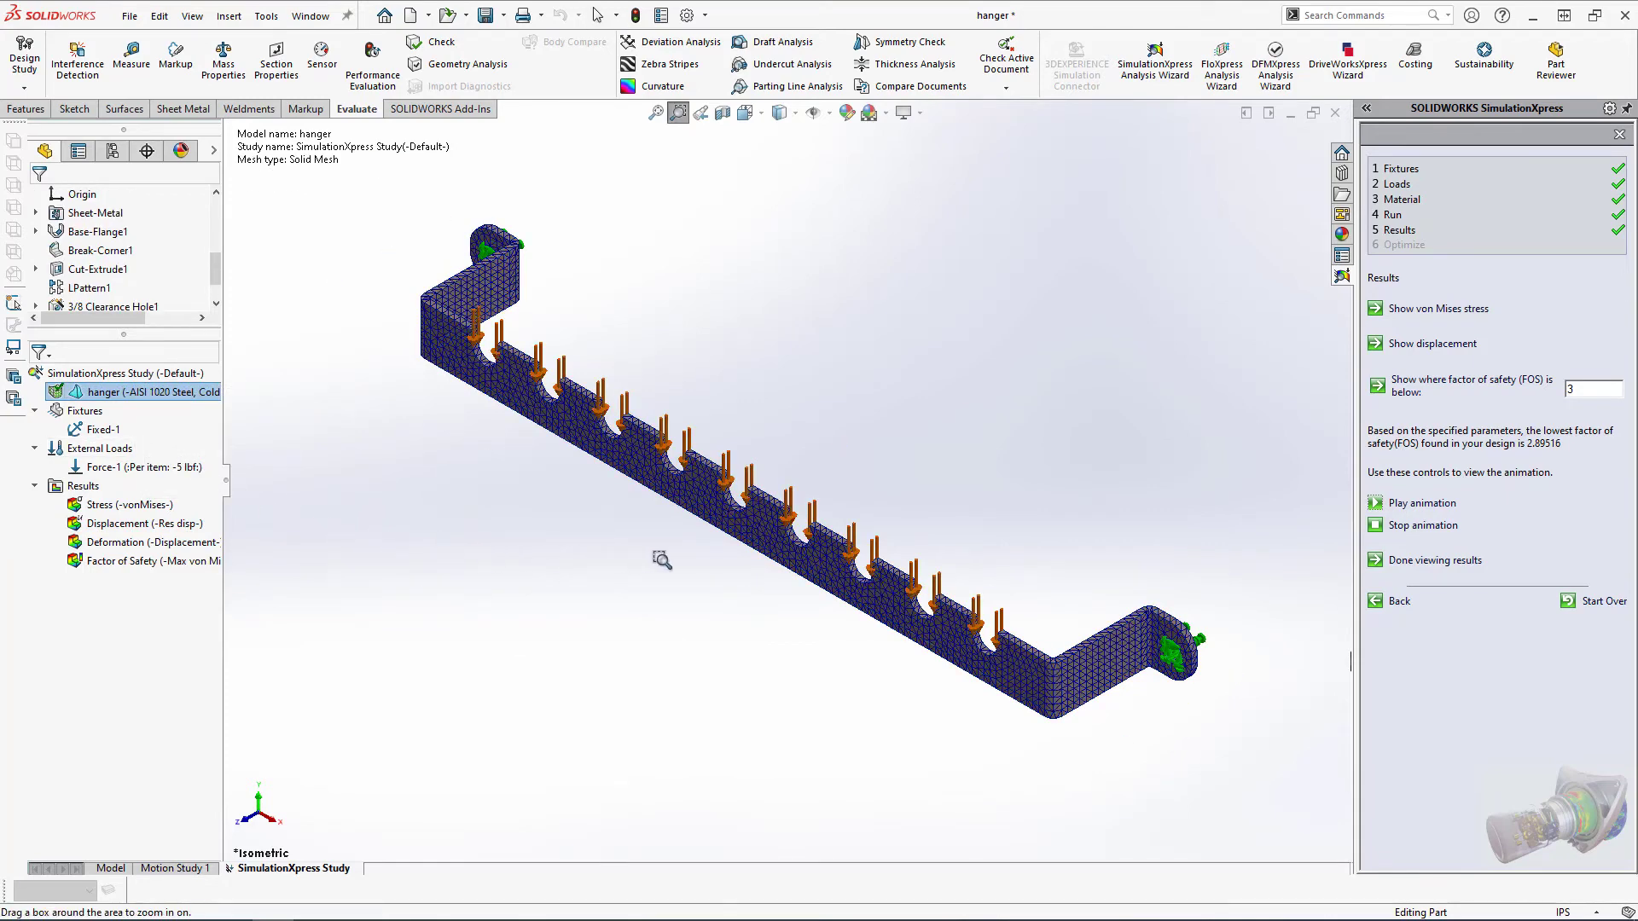
left_click_drag(1015, 621, 1171, 702)
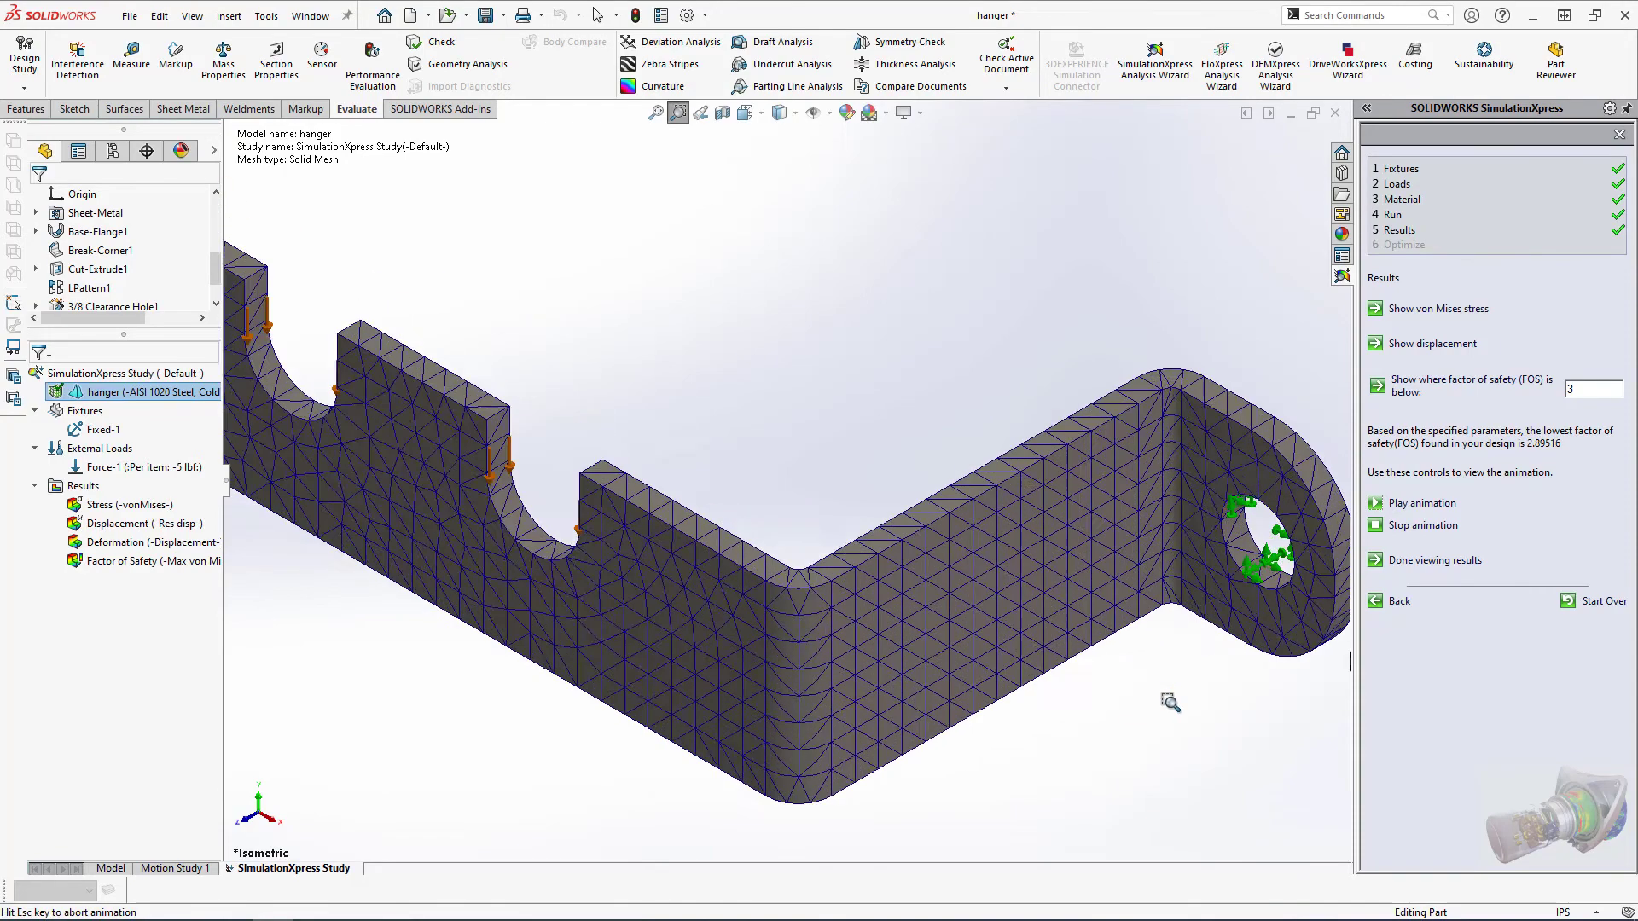